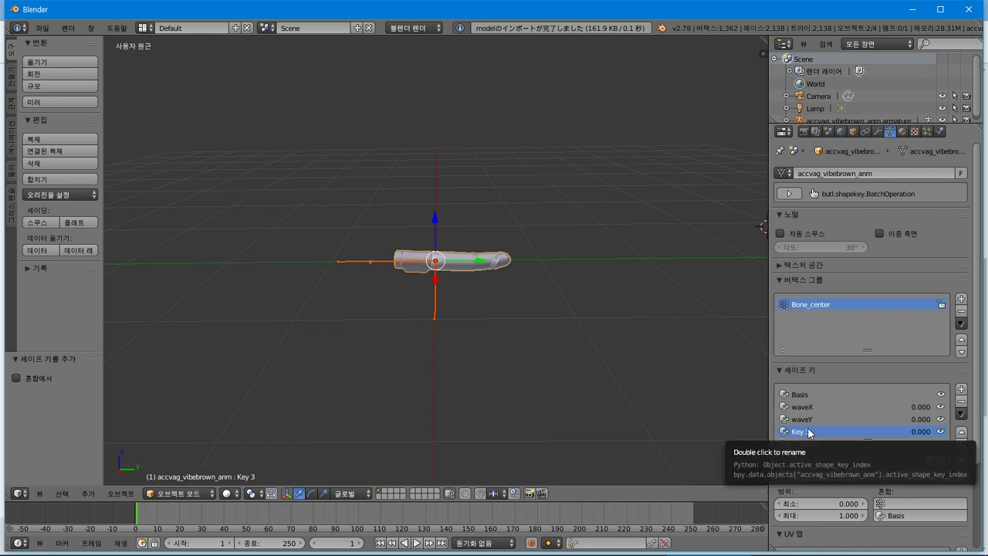
- Rename the shape key Key 3 as waveZ and set its value to 1.000
{"action": "double_click", "coordinate": [807, 433]}
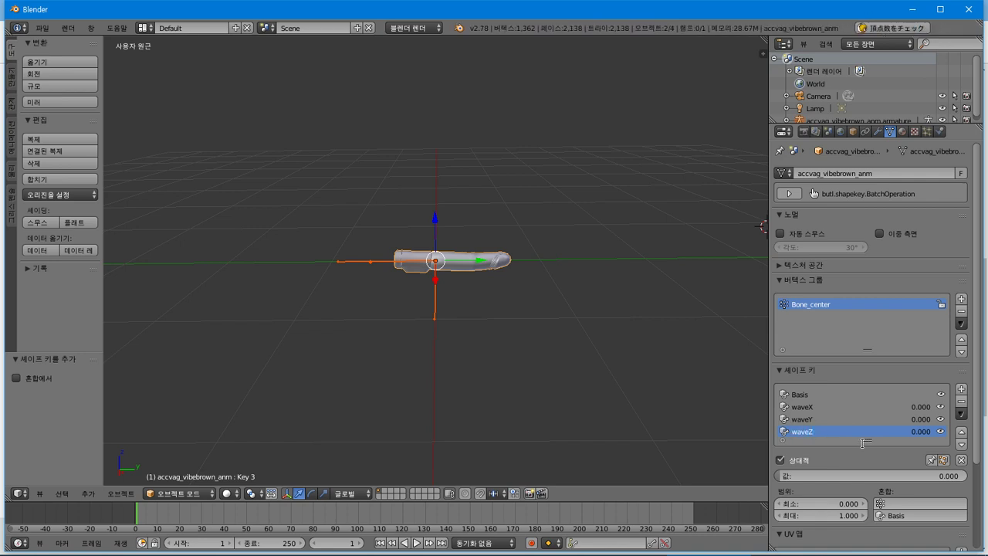
{"action": "left_click", "coordinate": [898, 475]}
{"action": "type", "text": "1"}
{"action": "key", "text": "Return"}
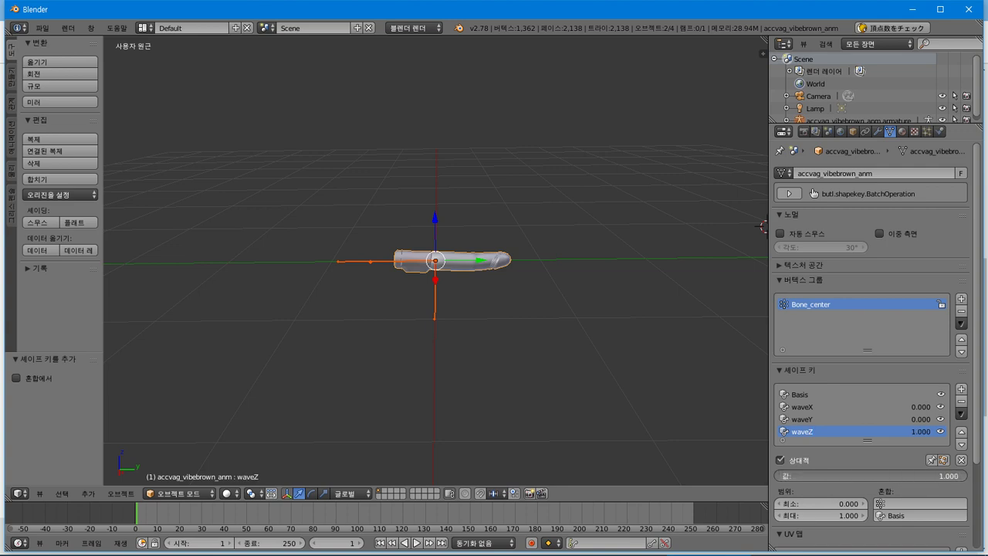
- With waveZ active, shift all vertices in the negative Y direction in Edit Mode and return to Object Mode
{"action": "key", "text": "Tab"}
{"action": "key", "text": "a"}
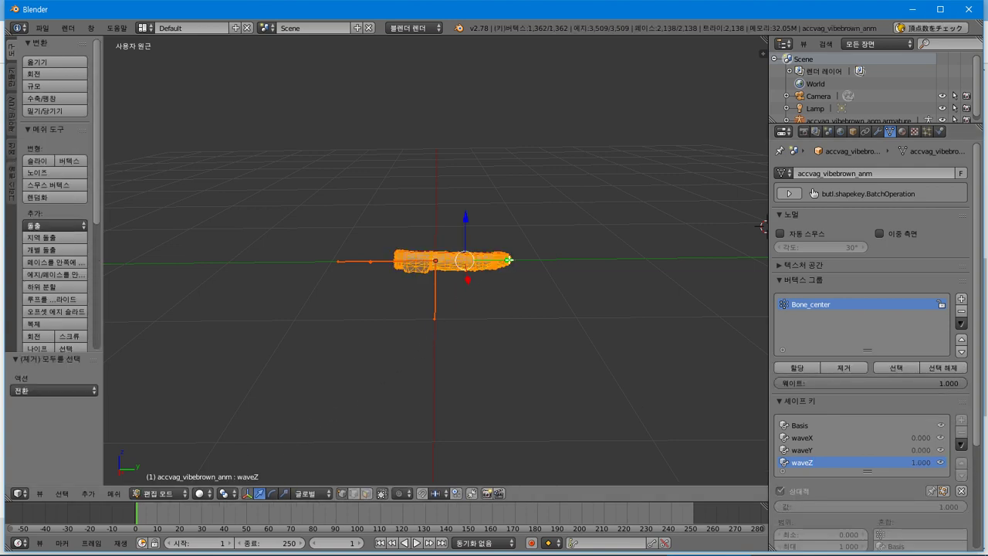
{"action": "left_click_drag", "start_coordinate": [508, 260], "coordinate": [479, 260]}
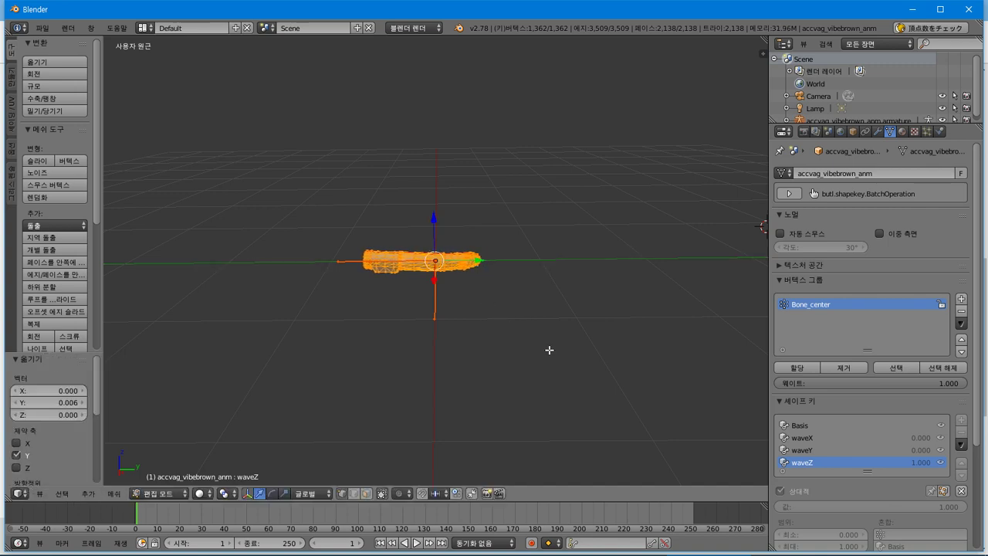
{"action": "left_click", "coordinate": [856, 452]}
{"action": "left_click", "coordinate": [849, 463]}
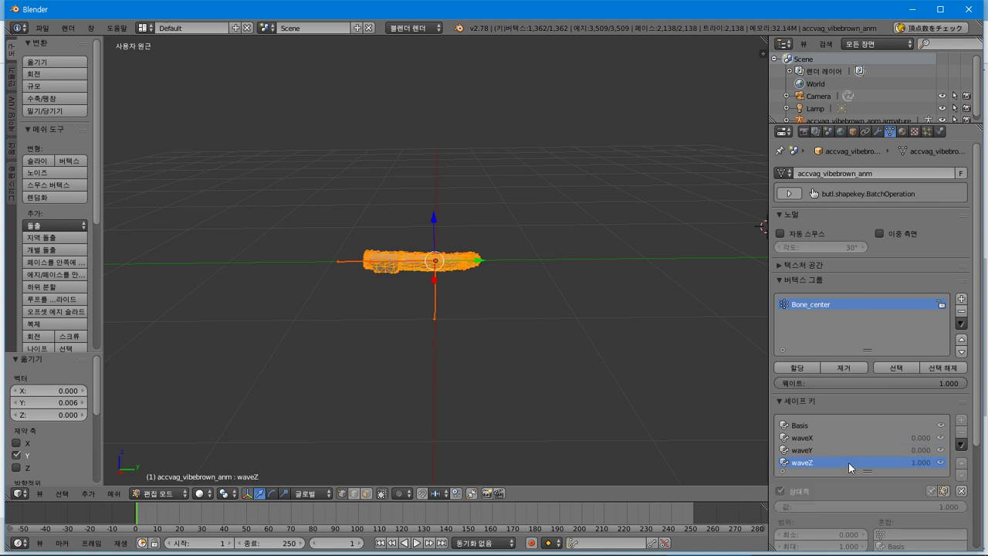
{"action": "left_click", "coordinate": [169, 493]}
{"action": "left_click", "coordinate": [414, 428]}
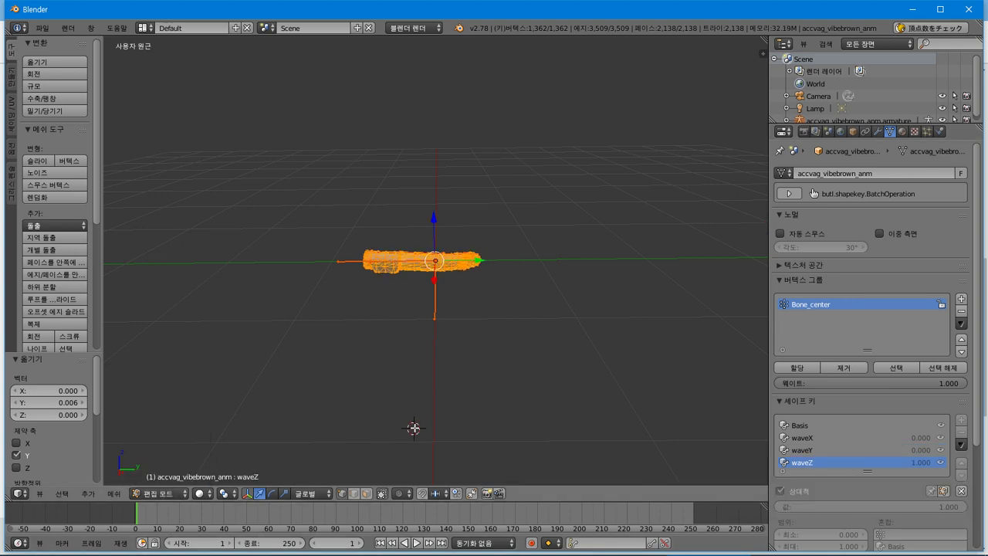
{"action": "key", "text": "Tab"}
{"action": "mouse_move", "coordinate": [954, 479]}
{"action": "left_mouse_down"}
{"action": "mouse_move", "coordinate": [775, 479]}
{"action": "mouse_move", "coordinate": [965, 476]}
{"action": "left_mouse_up"}
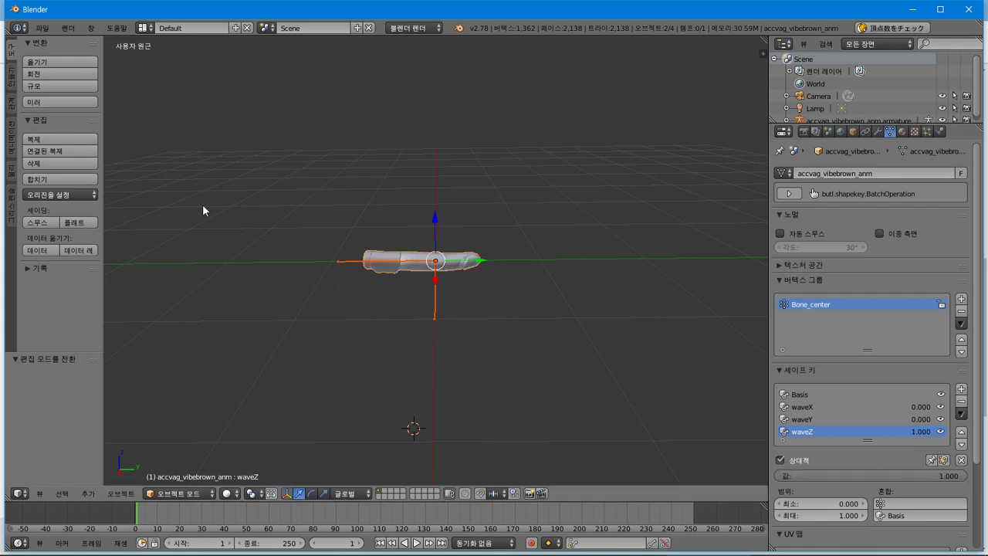
- Export the object as the CM3D2 model accvag_vibebrown_anm.model, overwriting the existing file
{"action": "left_click", "coordinate": [45, 28]}
{"action": "mouse_move", "coordinate": [90, 263]}
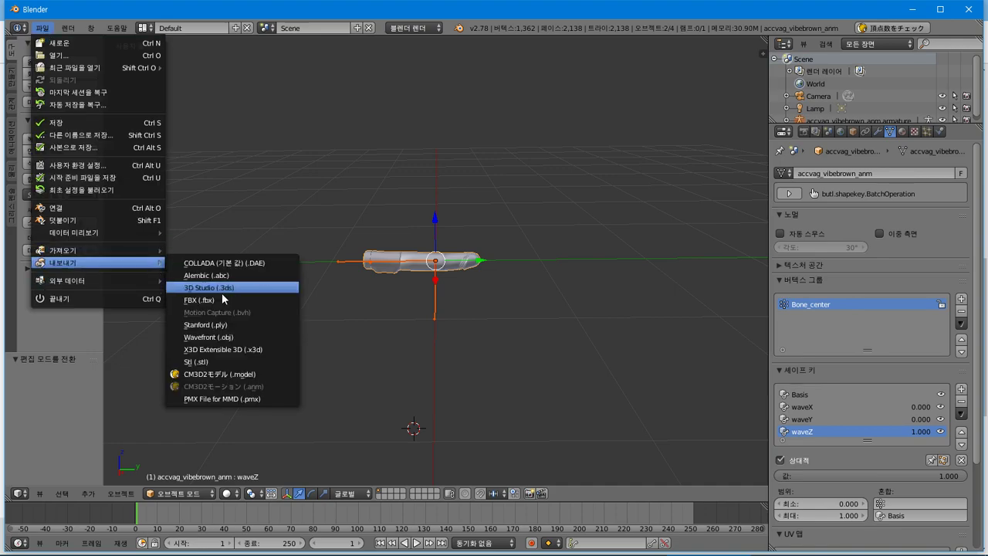
{"action": "left_click", "coordinate": [221, 373]}
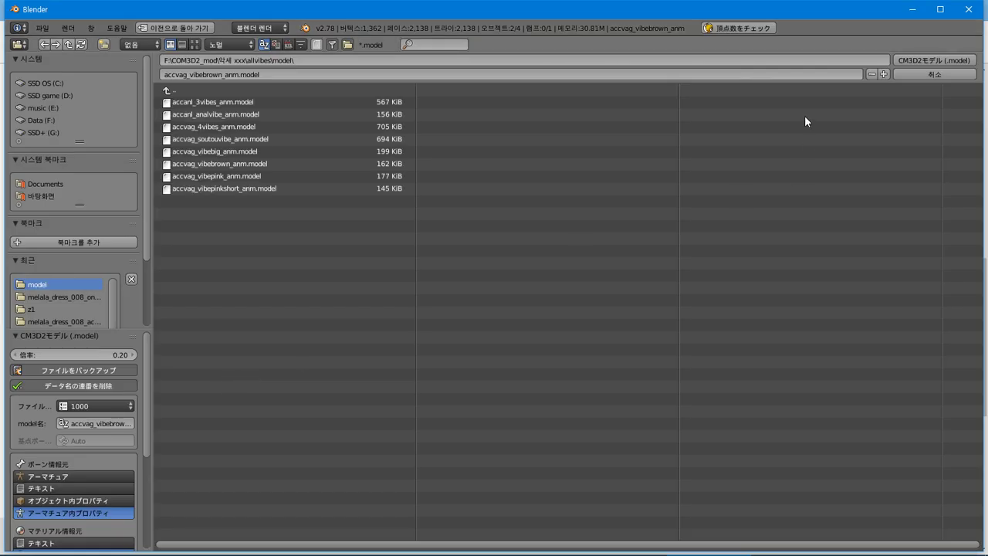
{"action": "left_click", "coordinate": [913, 60]}
- Delete the current model with its armature and import the CM3D2 model accvag_vibebig_anm.model
{"action": "key", "text": "x"}
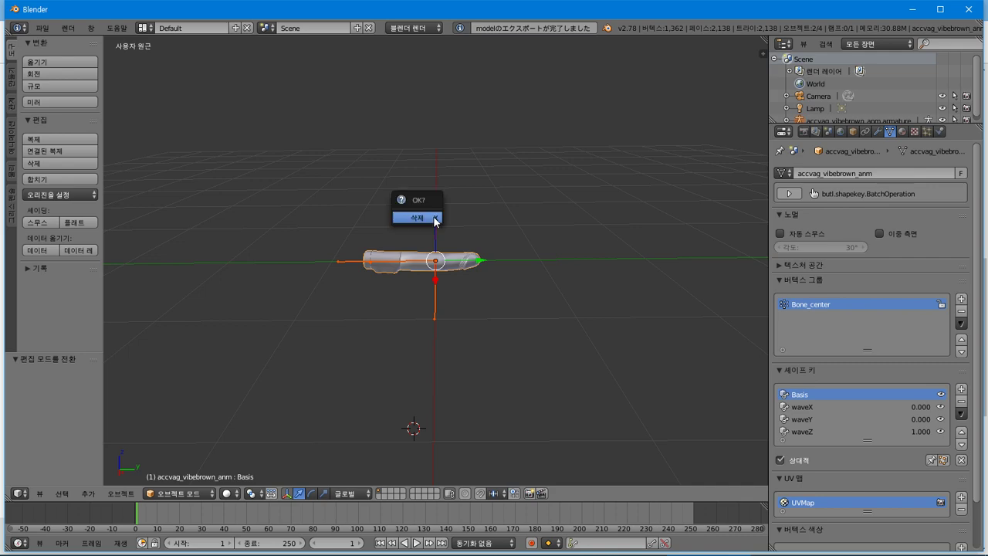
{"action": "left_click", "coordinate": [433, 217]}
{"action": "left_click", "coordinate": [44, 28]}
{"action": "mouse_move", "coordinate": [101, 249]}
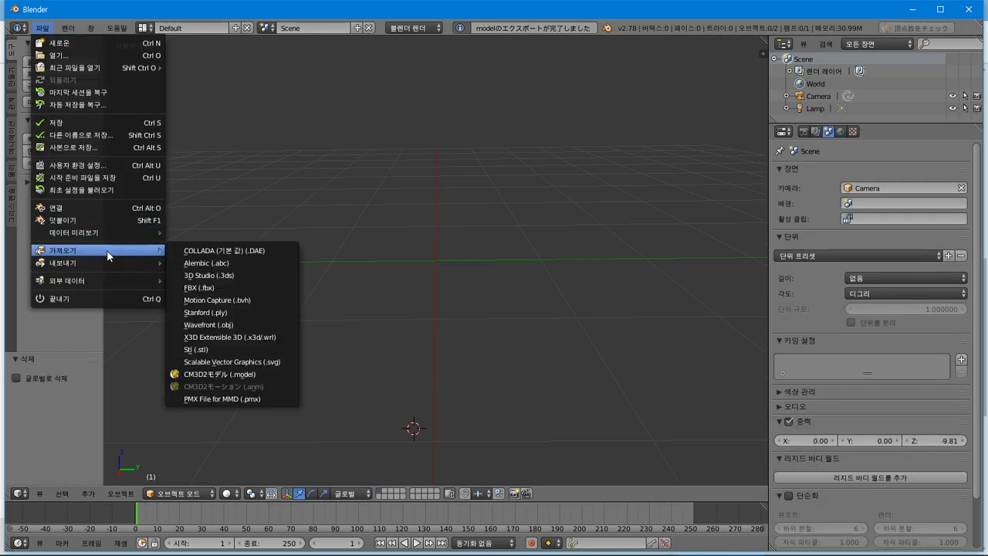
{"action": "left_click", "coordinate": [224, 372]}
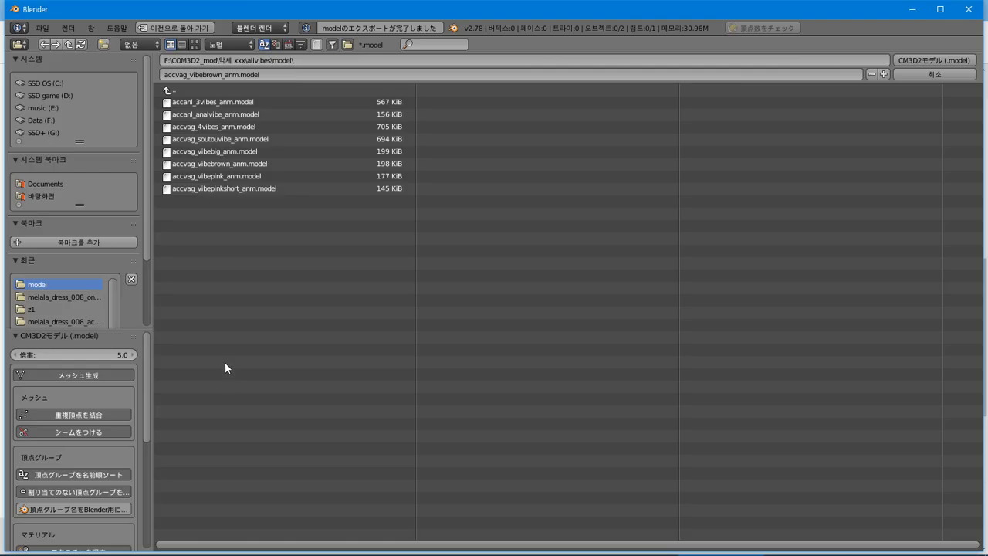
{"action": "left_click", "coordinate": [255, 151]}
{"action": "left_click", "coordinate": [930, 61]}
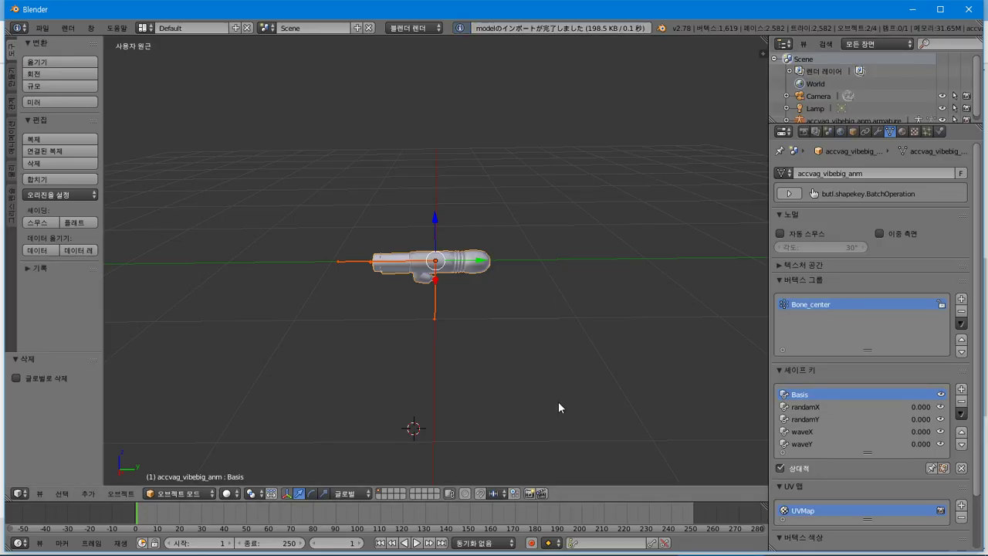
- Add a shape key named waveZ at value 1.000 and move all its vertices about -0.179 along the Y axis
{"action": "left_click", "coordinate": [961, 389]}
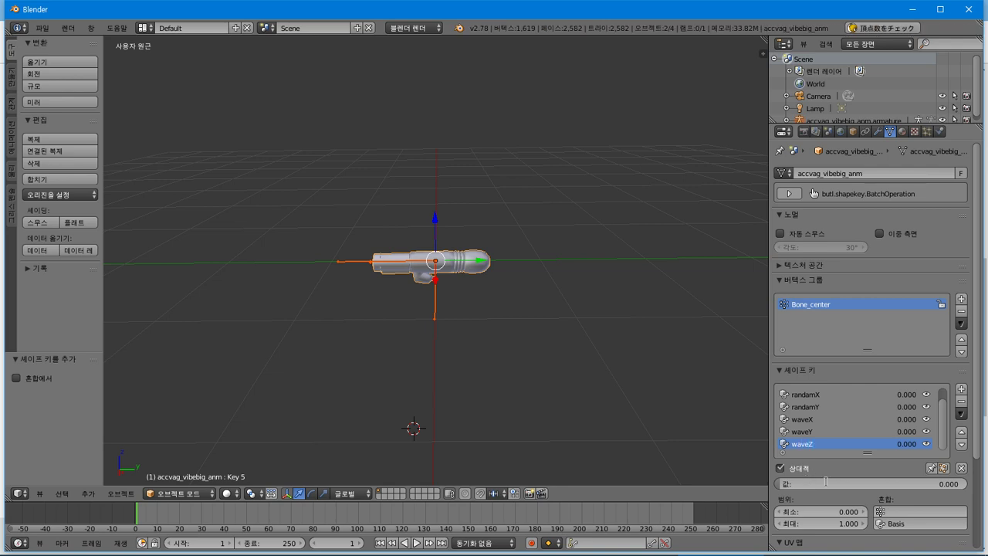
{"action": "left_click_drag", "start_coordinate": [851, 486], "coordinate": [965, 484]}
{"action": "key", "text": "Tab"}
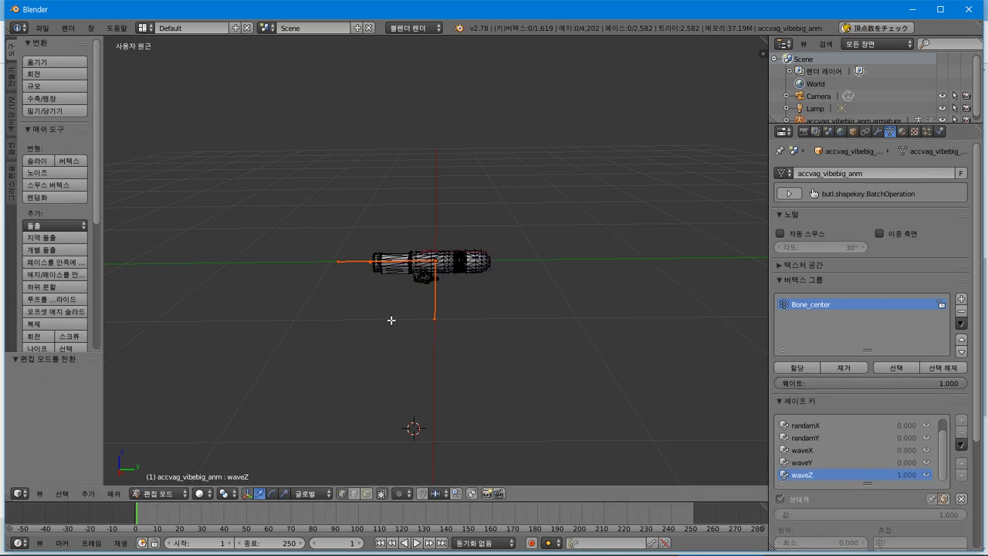
{"action": "key", "text": "a"}
{"action": "left_click_drag", "start_coordinate": [478, 265], "coordinate": [466, 265]}
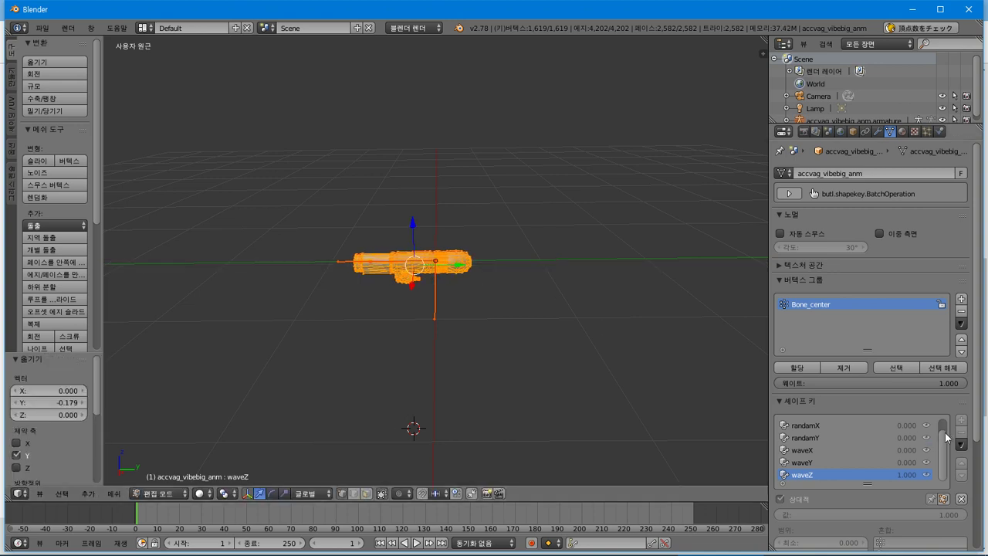
{"action": "left_click", "coordinate": [448, 387]}
{"action": "key", "text": "Tab"}
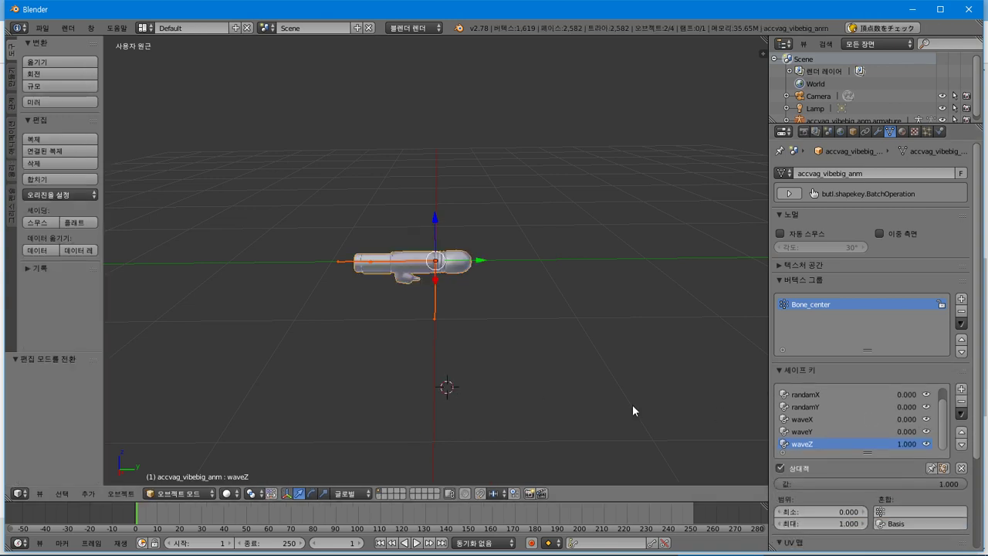
- Preview the waveY and waveX shape keys by varying their values, and reset both to 0.000
{"action": "left_click", "coordinate": [878, 430]}
{"action": "left_click_drag", "start_coordinate": [879, 480], "coordinate": [957, 483]}
{"action": "middle_click_drag", "start_coordinate": [402, 299], "coordinate": [664, 349]}
{"action": "mouse_move", "coordinate": [864, 484]}
{"action": "left_mouse_down"}
{"action": "mouse_move", "coordinate": [672, 484]}
{"action": "mouse_move", "coordinate": [865, 484]}
{"action": "left_mouse_up"}
{"action": "middle_click_drag", "start_coordinate": [435, 312], "coordinate": [260, 274]}
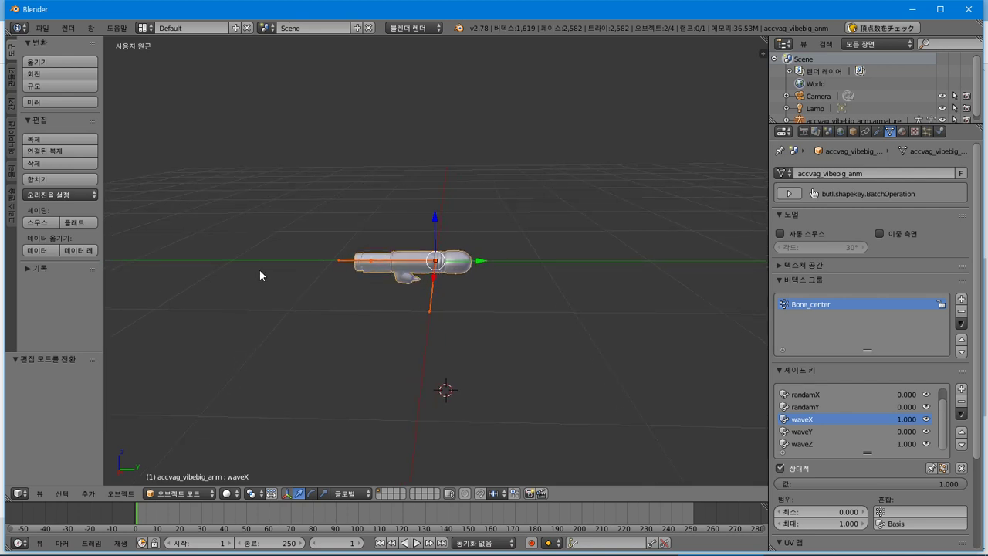
{"action": "scroll", "coordinate": [271, 273], "scroll_direction": "up", "scroll_amount": 3}
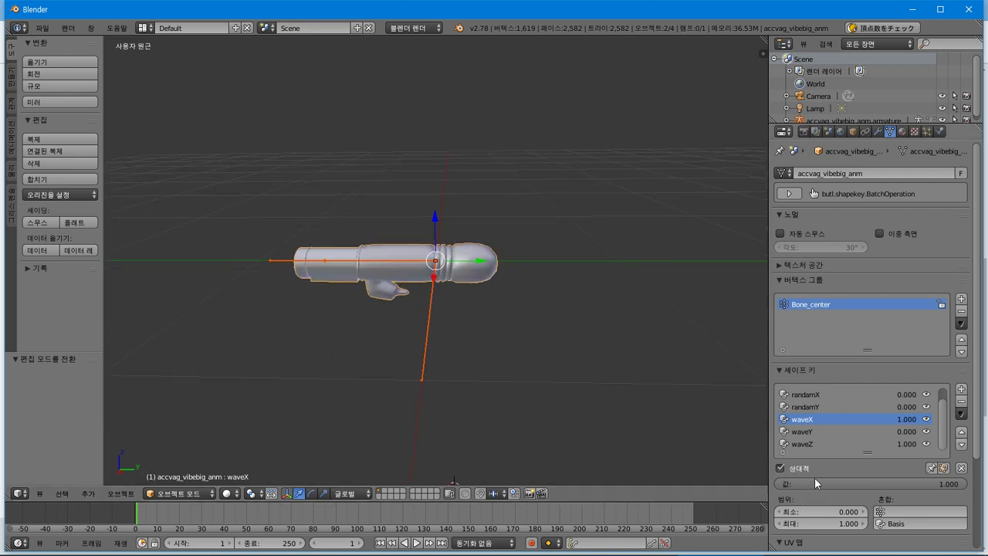
{"action": "left_click_drag", "start_coordinate": [953, 484], "coordinate": [781, 485]}
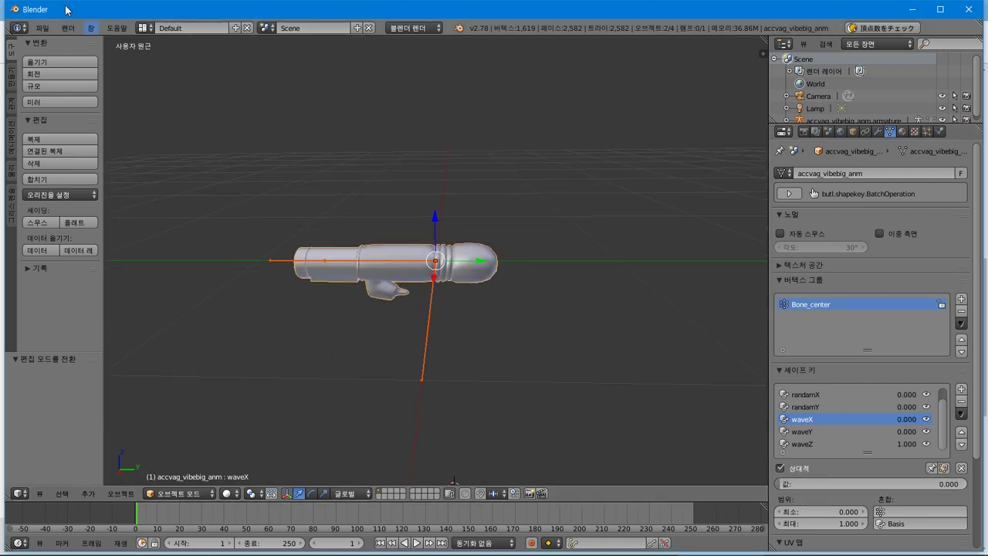
- Keep waveZ at 1.000 and set the randamY and randamX shape keys to 1.000
{"action": "left_click", "coordinate": [810, 444]}
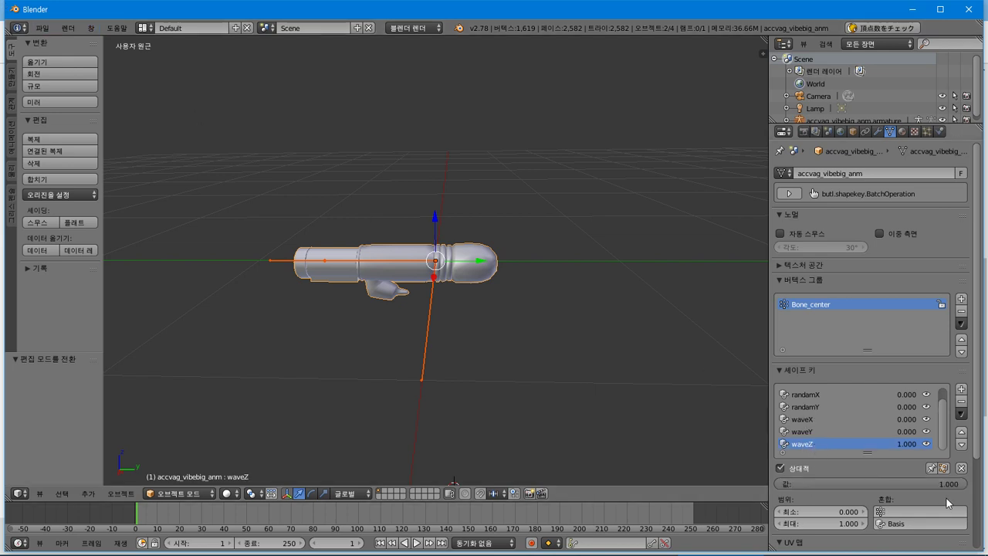
{"action": "left_click_drag", "start_coordinate": [948, 485], "coordinate": [968, 482]}
{"action": "left_click", "coordinate": [803, 407]}
{"action": "left_click_drag", "start_coordinate": [907, 488], "coordinate": [970, 485]}
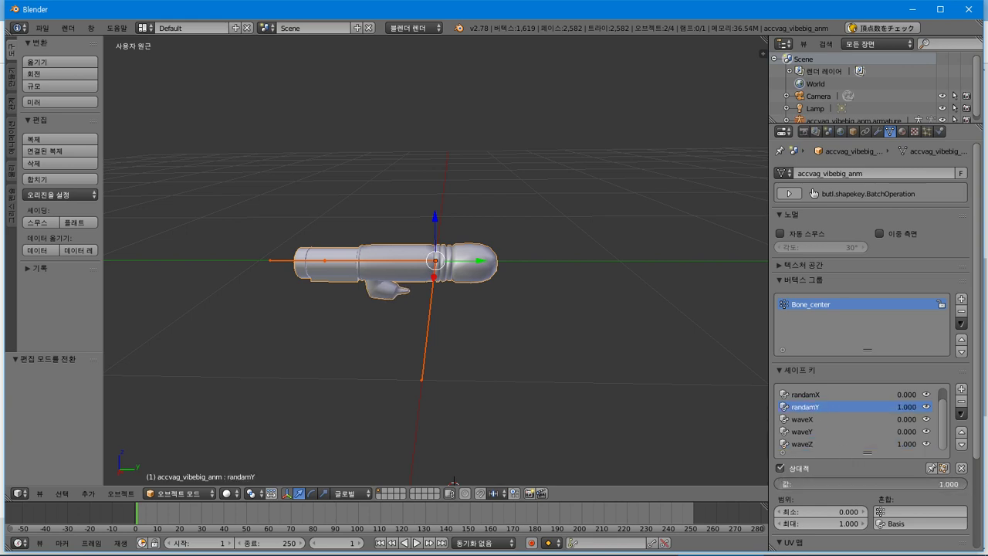
{"action": "left_click", "coordinate": [810, 394]}
{"action": "left_click_drag", "start_coordinate": [869, 489], "coordinate": [970, 486]}
- Export the object as the CM3D2 model accvag_vibebig_anm.model, overwriting the existing file
{"action": "left_click", "coordinate": [42, 27]}
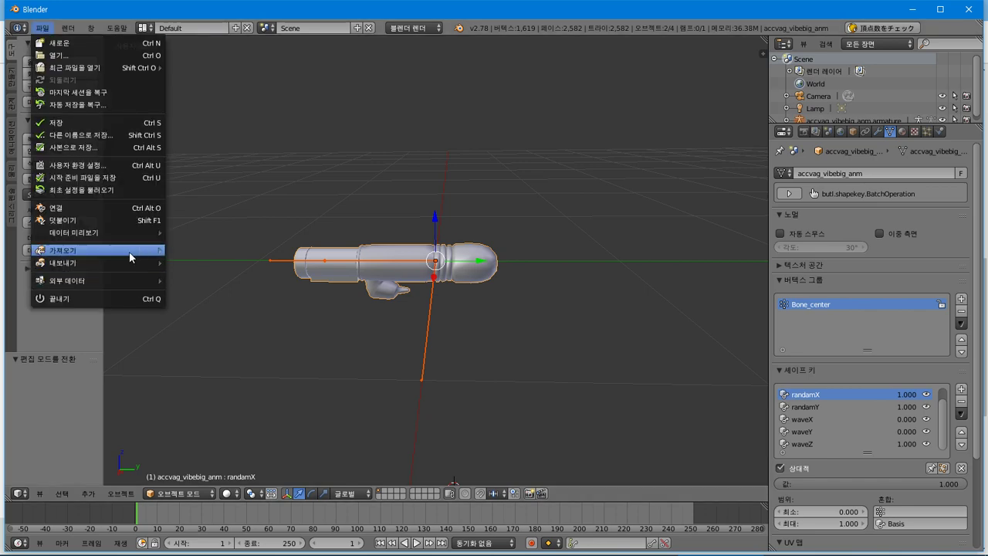
{"action": "mouse_move", "coordinate": [128, 263]}
{"action": "left_click", "coordinate": [271, 373]}
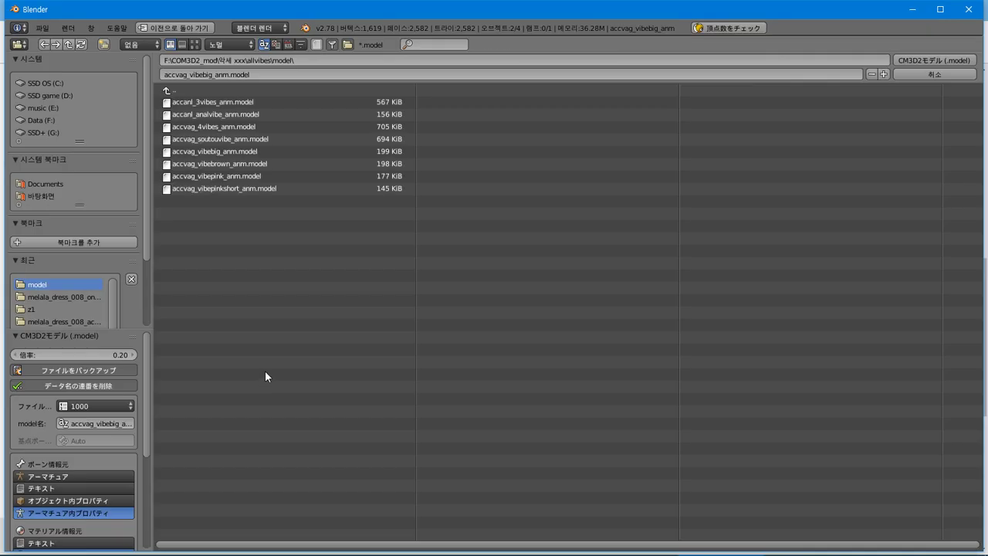
{"action": "left_click", "coordinate": [925, 56]}
- Delete the current model with its armature and import the CM3D2 model accvag_soutouvibe_anm.model
{"action": "key", "text": "x"}
{"action": "left_click", "coordinate": [506, 269]}
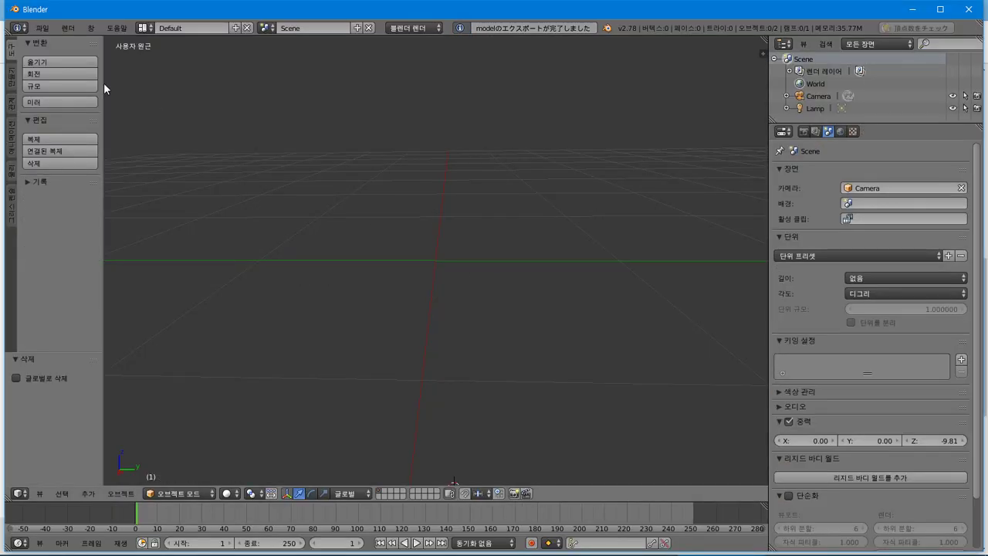
{"action": "left_click", "coordinate": [45, 27]}
{"action": "mouse_move", "coordinate": [77, 248]}
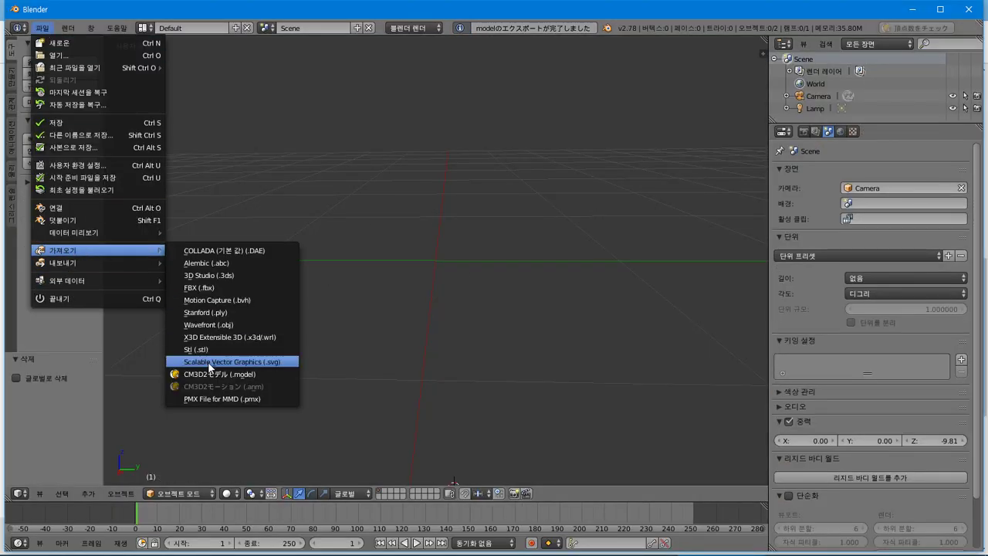
{"action": "left_click", "coordinate": [232, 363]}
{"action": "left_click", "coordinate": [274, 139]}
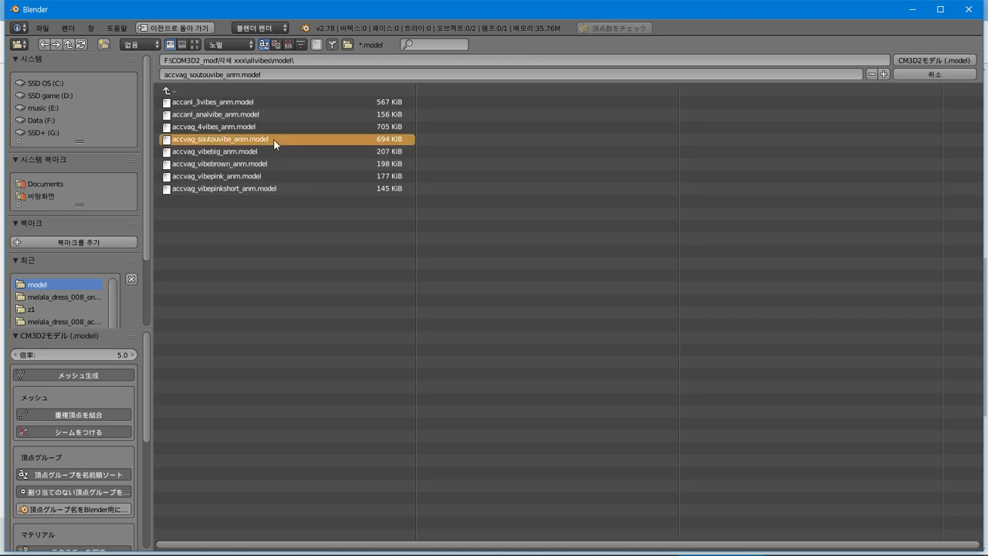
{"action": "left_click", "coordinate": [934, 60]}
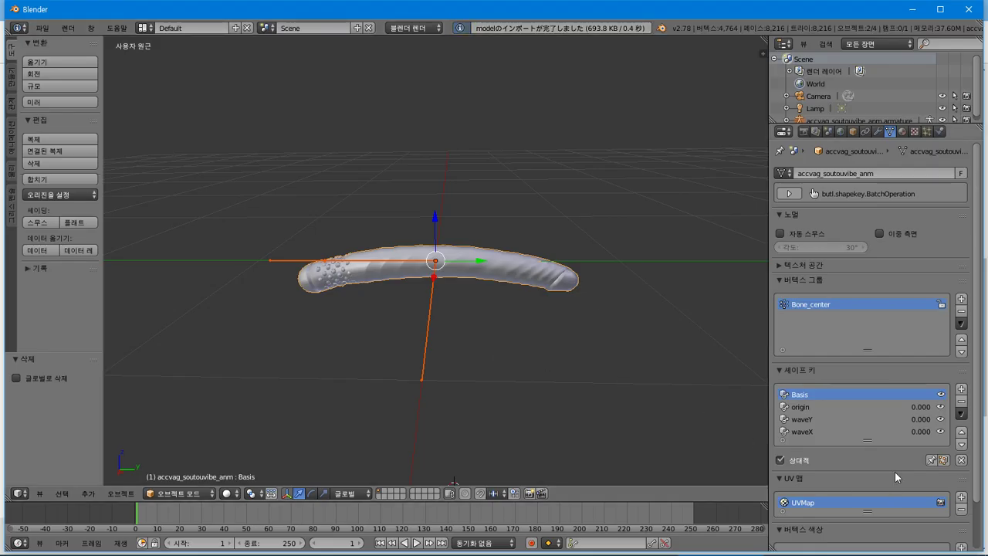
- Preview the origin and waveY shape keys by varying their values, and reset both to 0.000
{"action": "left_click", "coordinate": [907, 405]}
{"action": "left_click_drag", "start_coordinate": [822, 476], "coordinate": [957, 476]}
{"action": "middle_click_drag", "start_coordinate": [693, 386], "coordinate": [701, 436]}
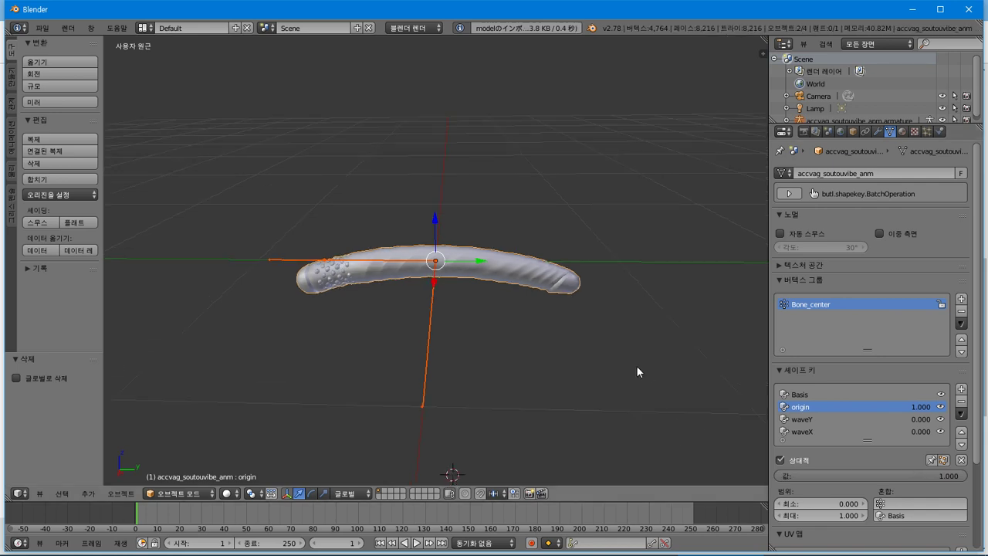
{"action": "middle_click_drag", "start_coordinate": [636, 369], "coordinate": [650, 509]}
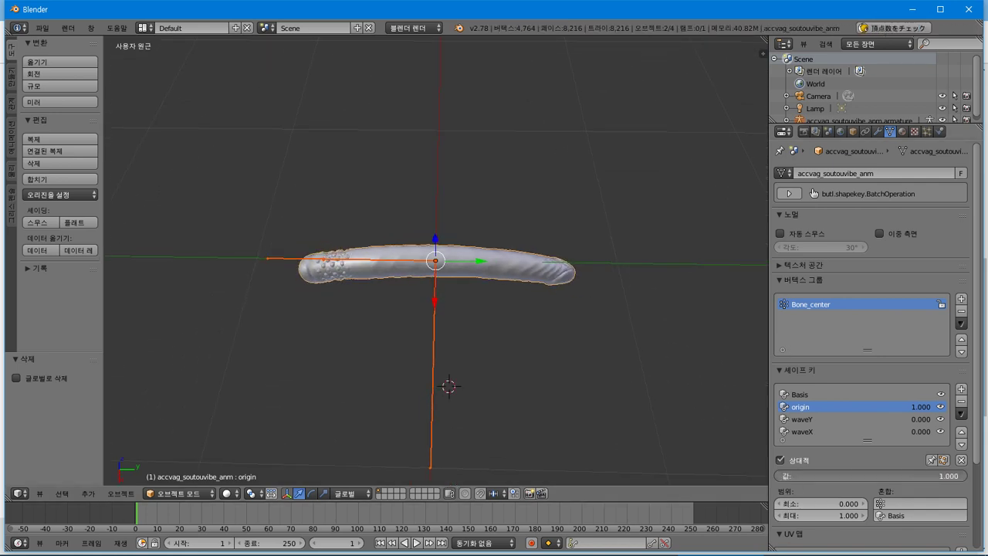
{"action": "left_click_drag", "start_coordinate": [811, 475], "coordinate": [633, 476]}
{"action": "left_click_drag", "start_coordinate": [811, 475], "coordinate": [781, 476]}
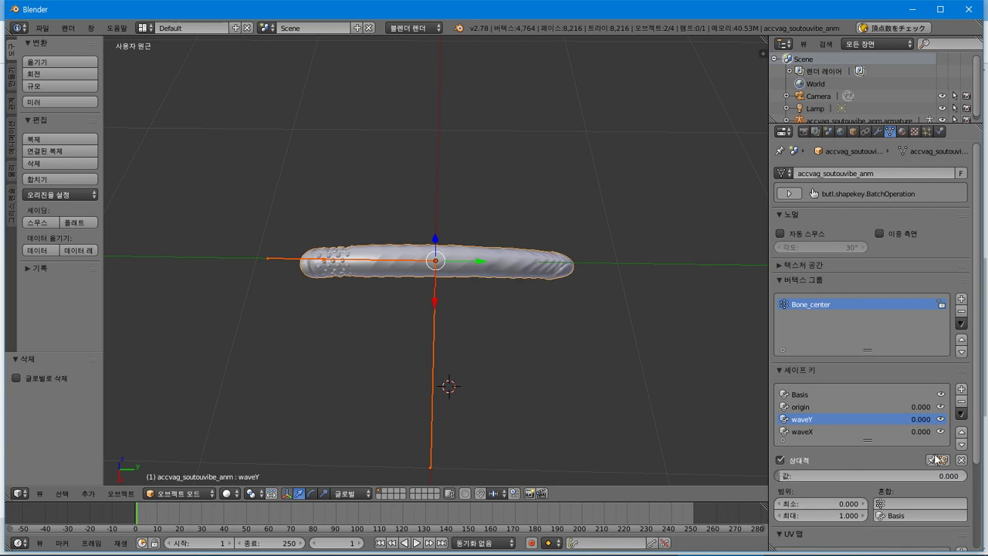
- Add a shape key named waveZ to the mesh and set its value to 1.000
{"action": "left_click", "coordinate": [961, 389]}
{"action": "middle_click_drag", "start_coordinate": [617, 293], "coordinate": [588, 212]}
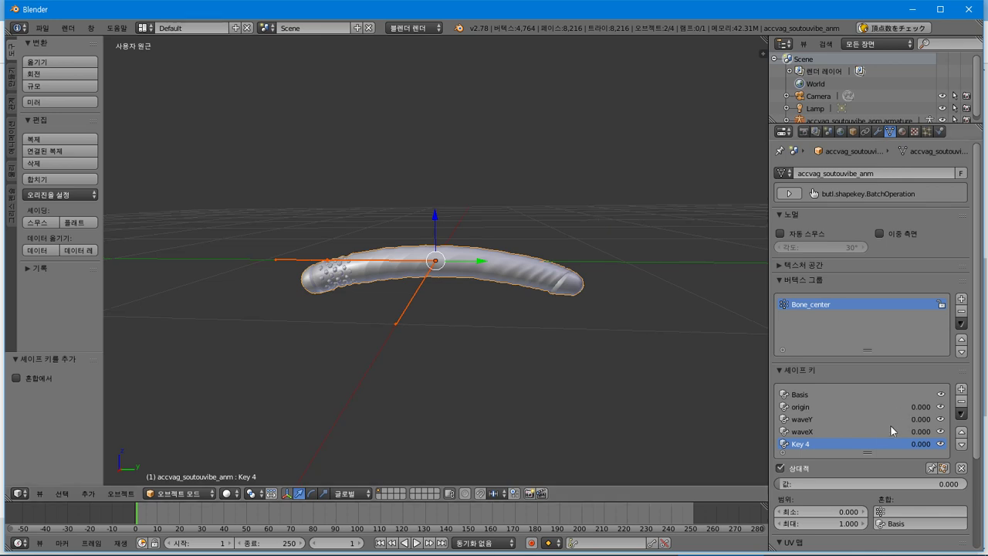
{"action": "mouse_move", "coordinate": [783, 481]}
{"action": "left_mouse_down"}
{"action": "mouse_move", "coordinate": [967, 482]}
{"action": "mouse_move", "coordinate": [780, 483]}
{"action": "left_mouse_up"}
{"action": "left_click", "coordinate": [846, 417]}
{"action": "left_click", "coordinate": [824, 444]}
{"action": "left_click_drag", "start_coordinate": [838, 484], "coordinate": [964, 484]}
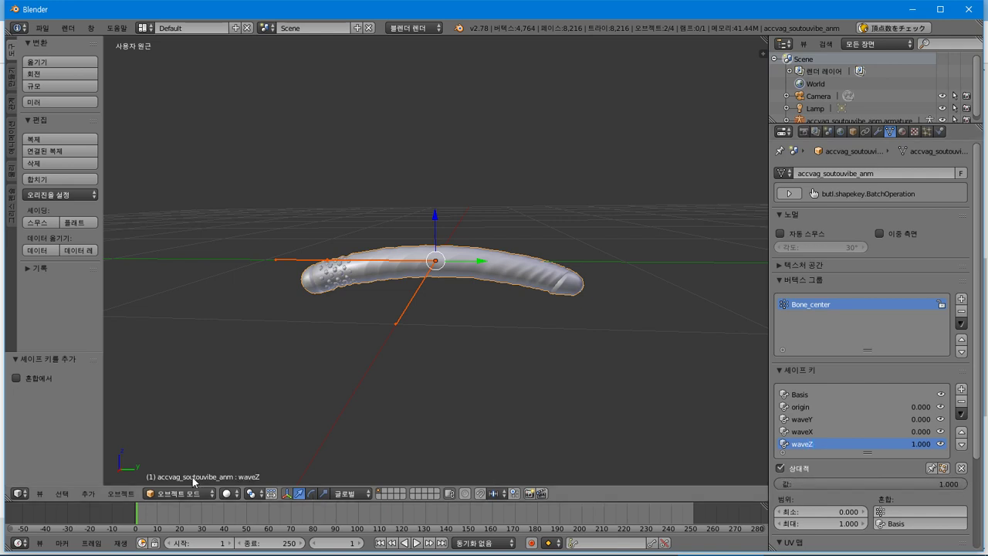
- Shift all vertices of the waveZ shape key along Y by about -0.121, plus a further -0.076
{"action": "key", "text": "Tab"}
{"action": "key", "text": "a"}
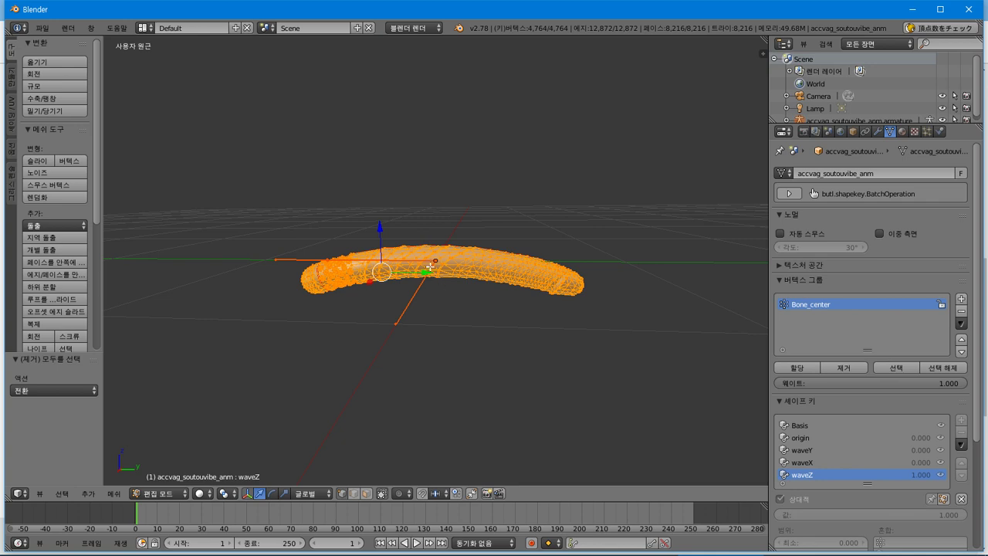
{"action": "key", "text": "g"}
{"action": "key", "text": "y"}
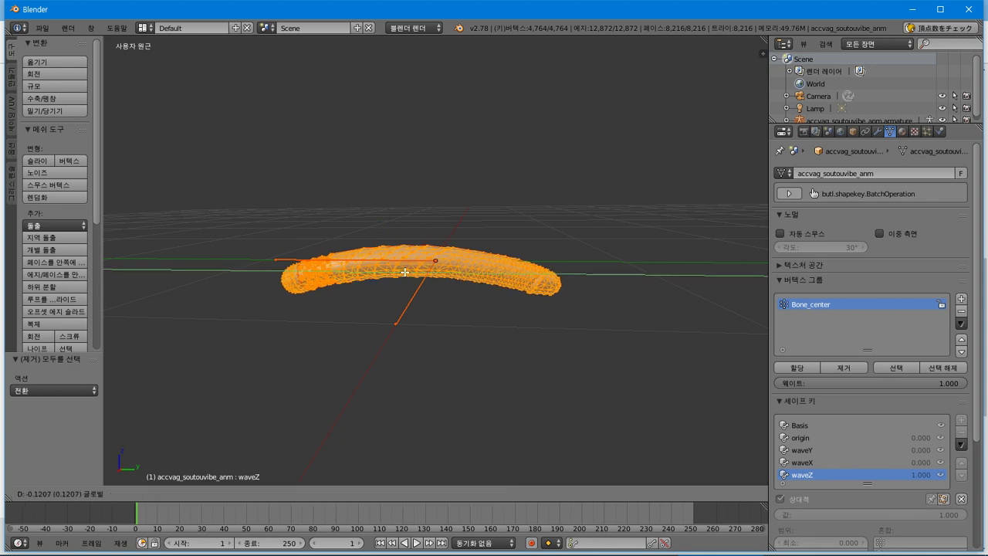
{"action": "left_click", "coordinate": [404, 272]}
{"action": "middle_click_drag", "start_coordinate": [568, 397], "coordinate": [613, 382]}
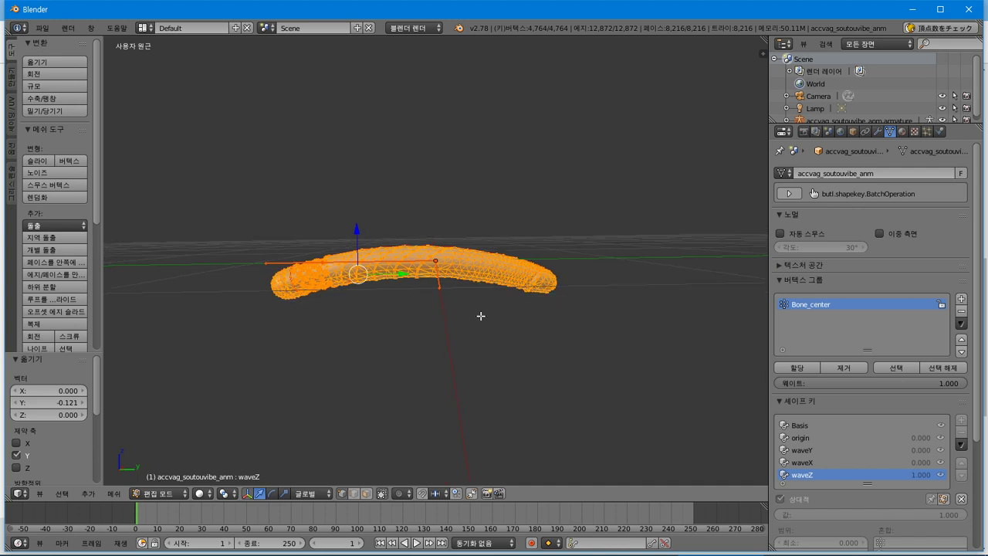
{"action": "left_click_drag", "start_coordinate": [403, 274], "coordinate": [388, 275]}
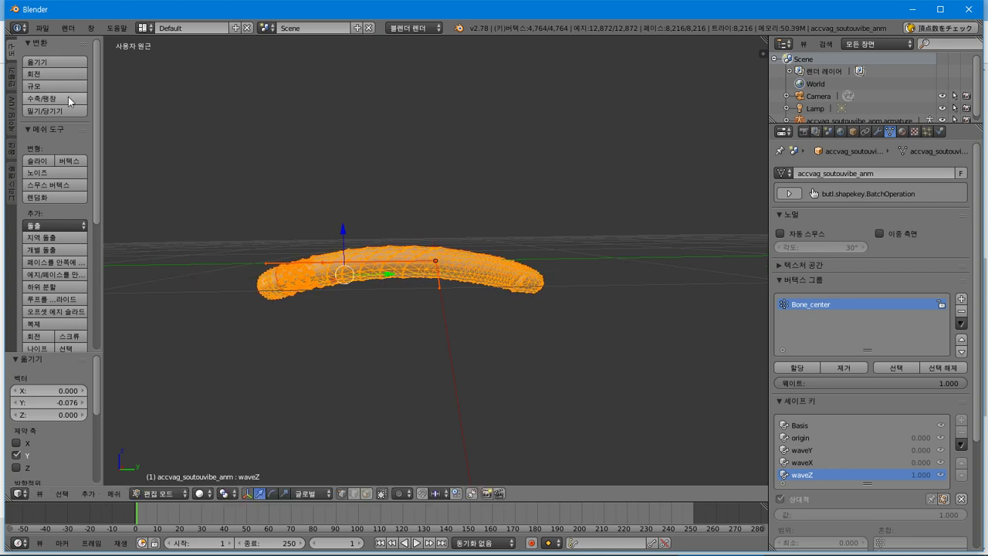
- Set the transform pivot point to the 3D cursor and show the 3D cursor's location values
{"action": "left_click", "coordinate": [59, 76]}
{"action": "right_click", "coordinate": [203, 122]}
{"action": "key", "text": "n"}
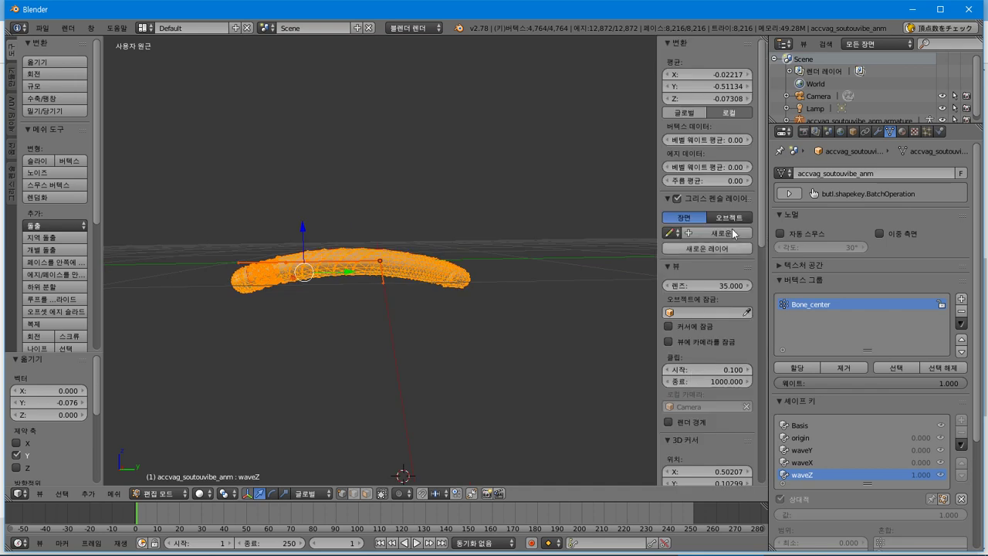
{"action": "scroll", "coordinate": [764, 254], "scroll_direction": "down", "scroll_amount": 5}
{"action": "scroll", "coordinate": [764, 303], "scroll_direction": "down", "scroll_amount": 2}
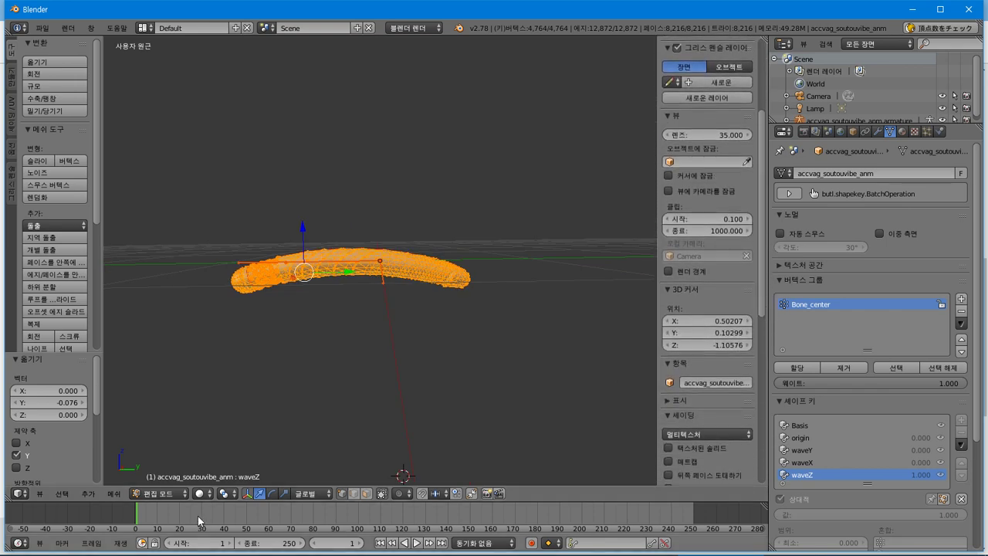
{"action": "left_click", "coordinate": [229, 493]}
{"action": "left_click", "coordinate": [249, 465]}
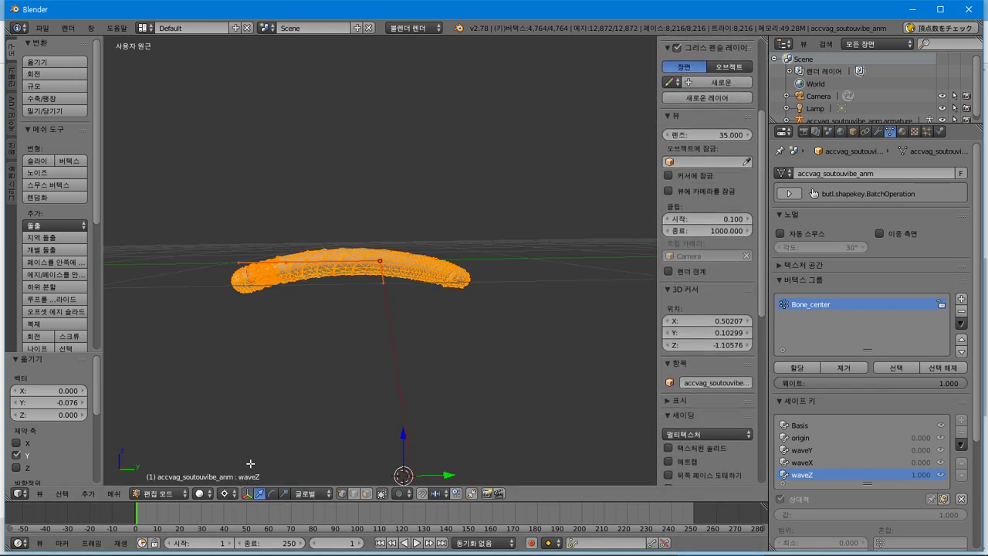
- Place the 3D cursor at the world origin by setting its X, Z and Y location to 0
{"action": "left_click", "coordinate": [706, 320]}
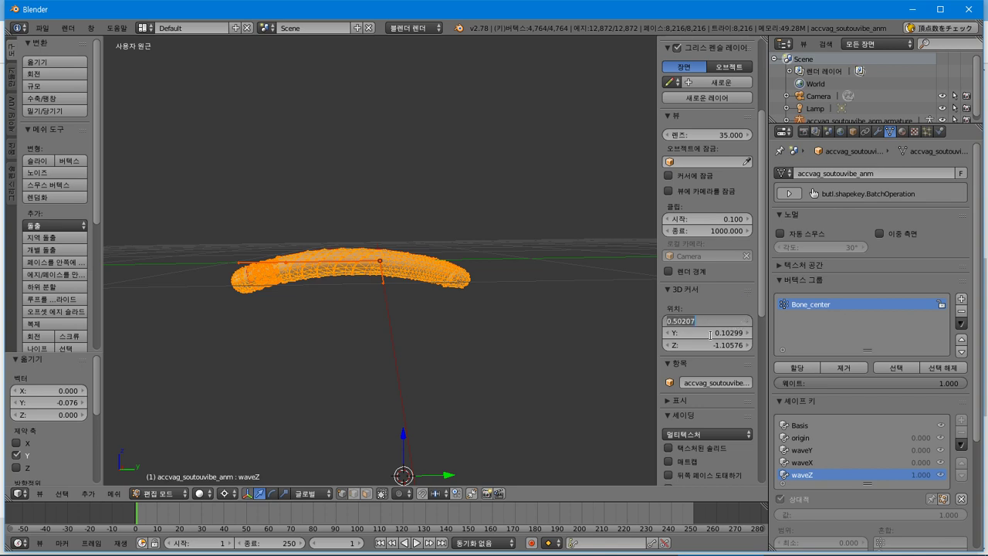
{"action": "type", "text": "0"}
{"action": "key", "text": "Return"}
{"action": "left_click", "coordinate": [703, 345]}
{"action": "type", "text": "0"}
{"action": "key", "text": "Return"}
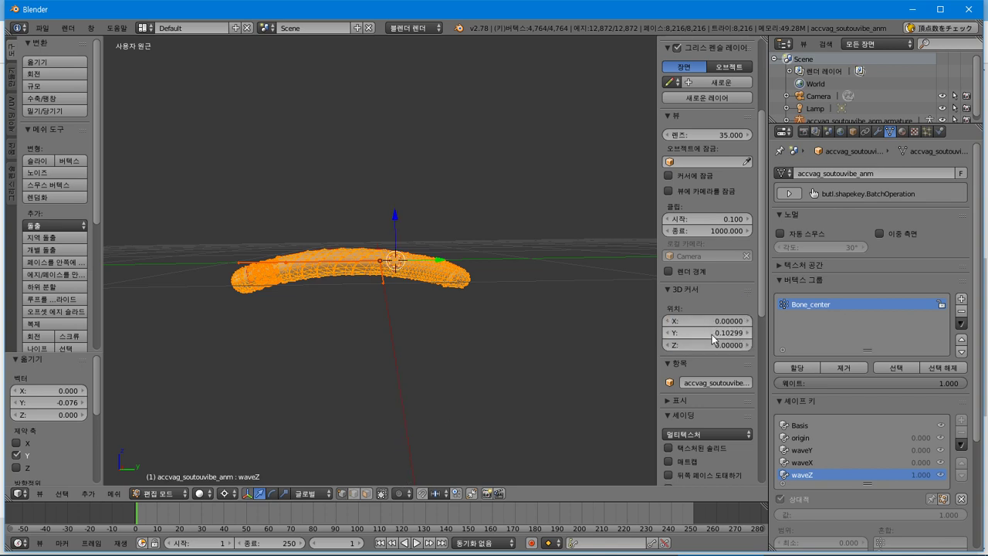
{"action": "left_click", "coordinate": [707, 332]}
{"action": "type", "text": "0"}
{"action": "key", "text": "Return"}
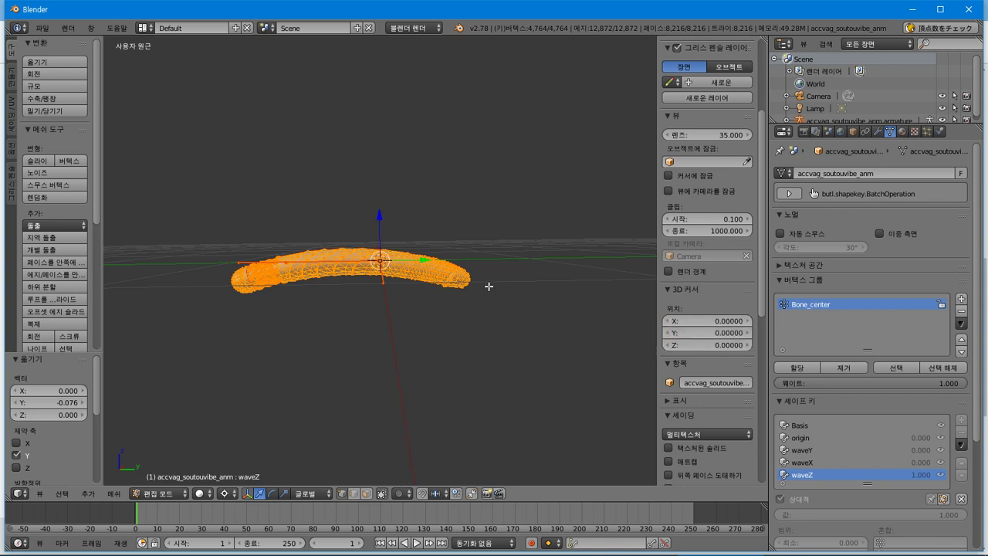
- Rotate the waveZ vertices about the global X axis by about 5.92° and return to Object Mode
{"action": "key", "text": "r"}
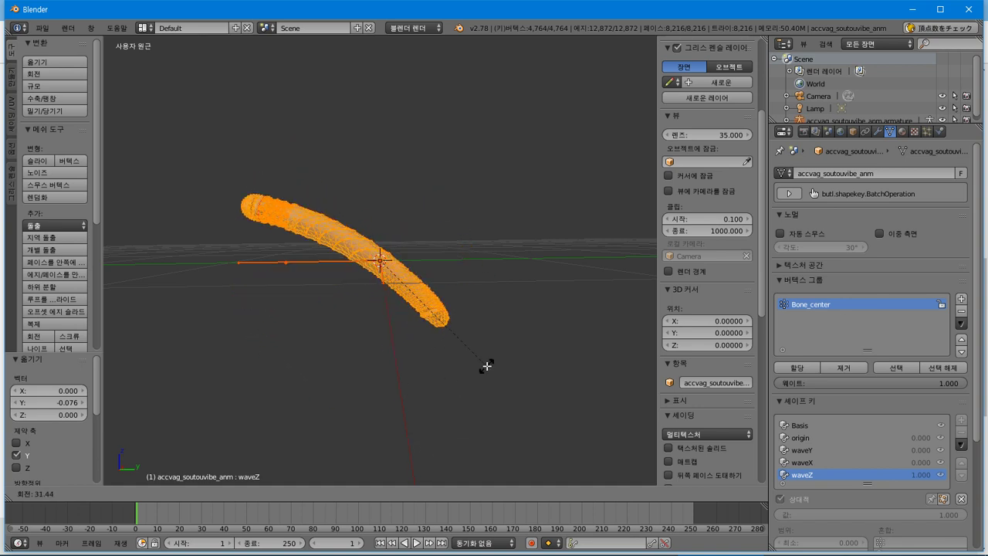
{"action": "key", "text": "x"}
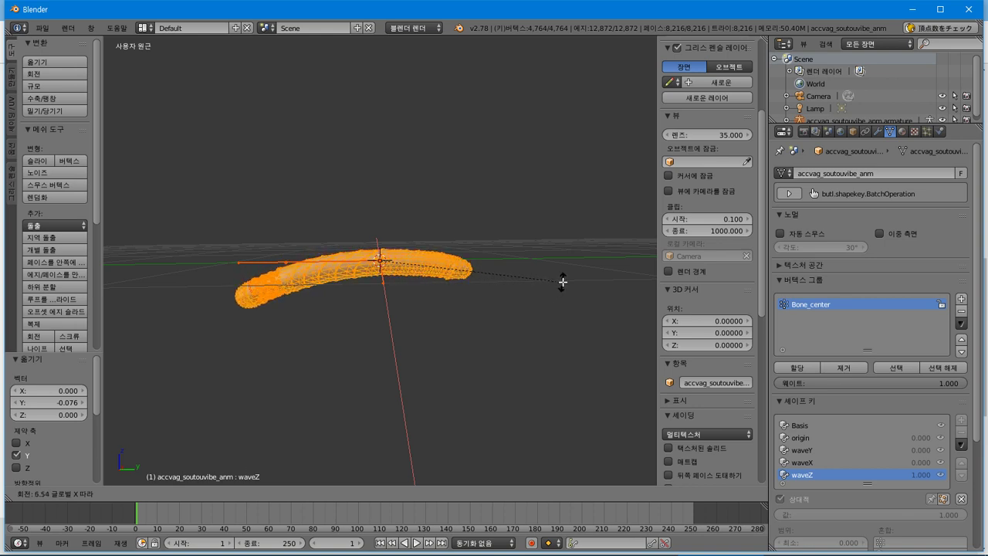
{"action": "left_click", "coordinate": [562, 298]}
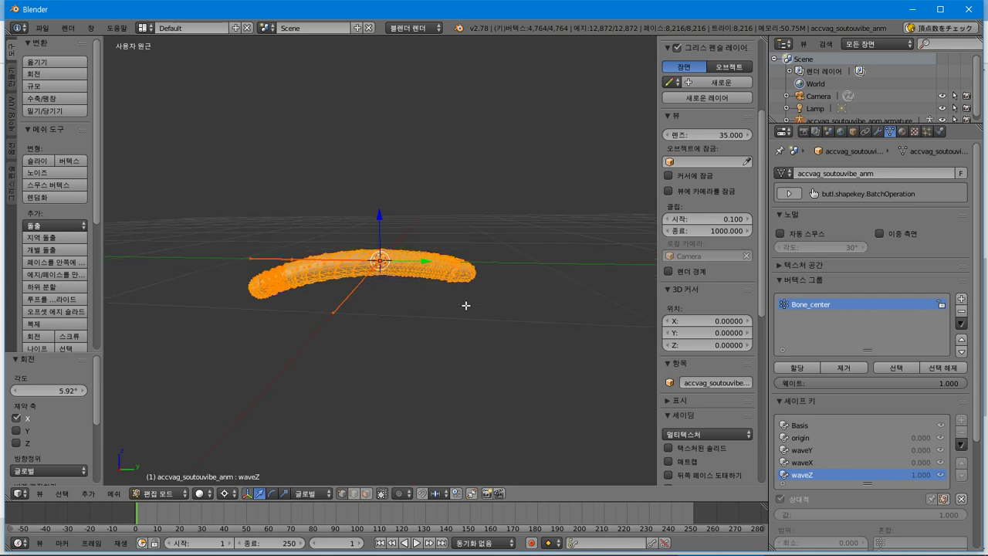
{"action": "key", "text": "Tab"}
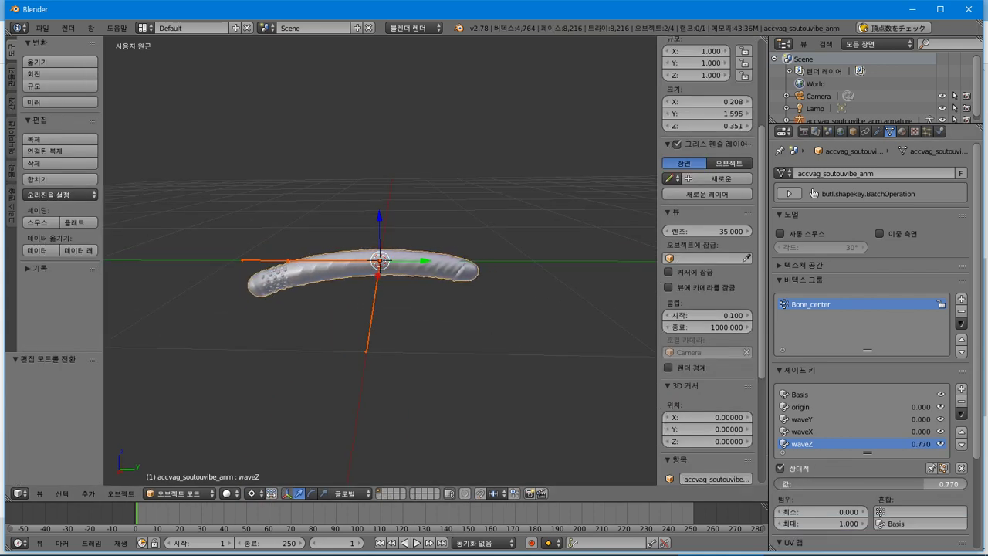
- Export the object as the CM3D2 model accvag_soutouvibe_anm.model, overwriting the existing file
{"action": "left_click", "coordinate": [40, 29]}
{"action": "mouse_move", "coordinate": [103, 265]}
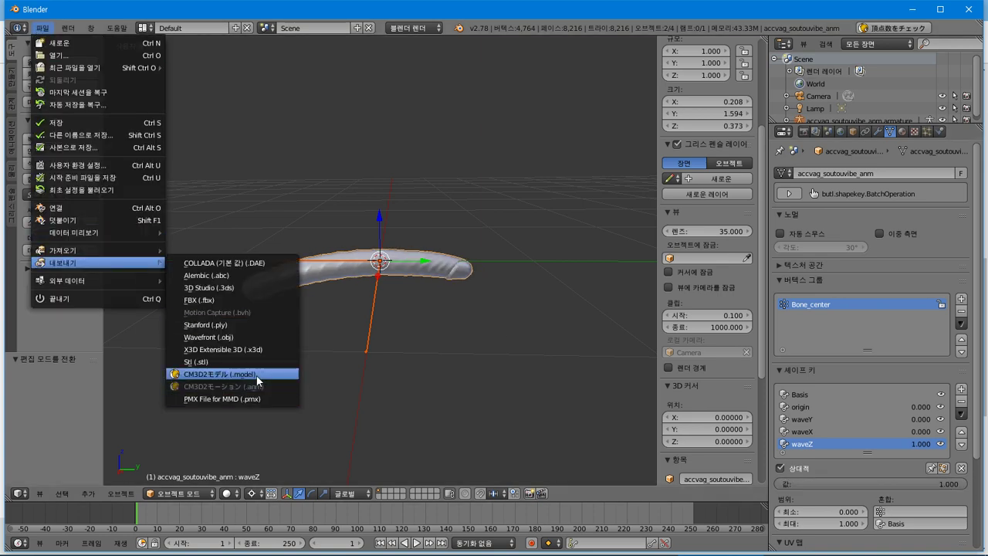
{"action": "left_click", "coordinate": [259, 374]}
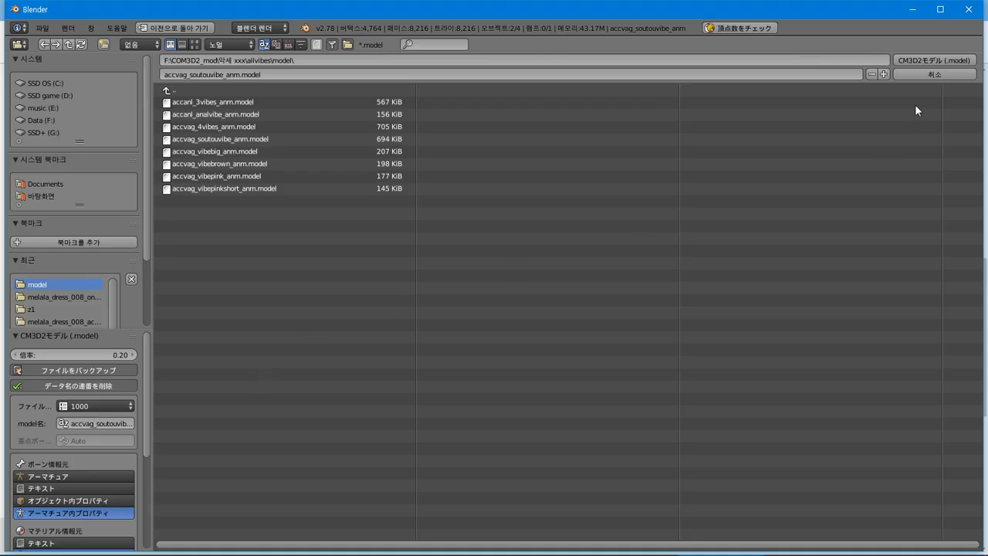
{"action": "left_click", "coordinate": [917, 63]}
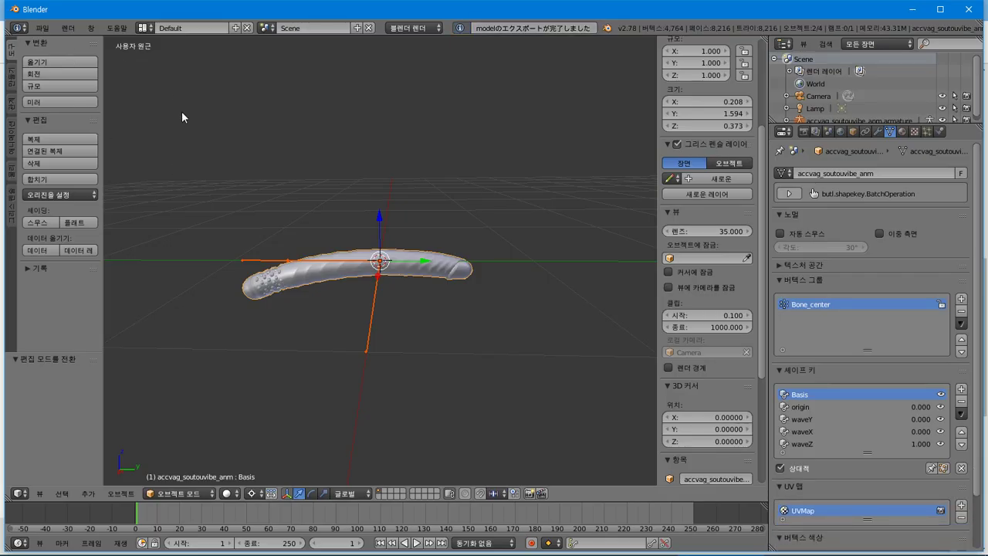
- Delete the current model with its armature and import the CM3D2 model accvag_4vibes_anm.model
{"action": "key", "text": "x"}
{"action": "left_click", "coordinate": [182, 111]}
{"action": "left_click", "coordinate": [40, 28]}
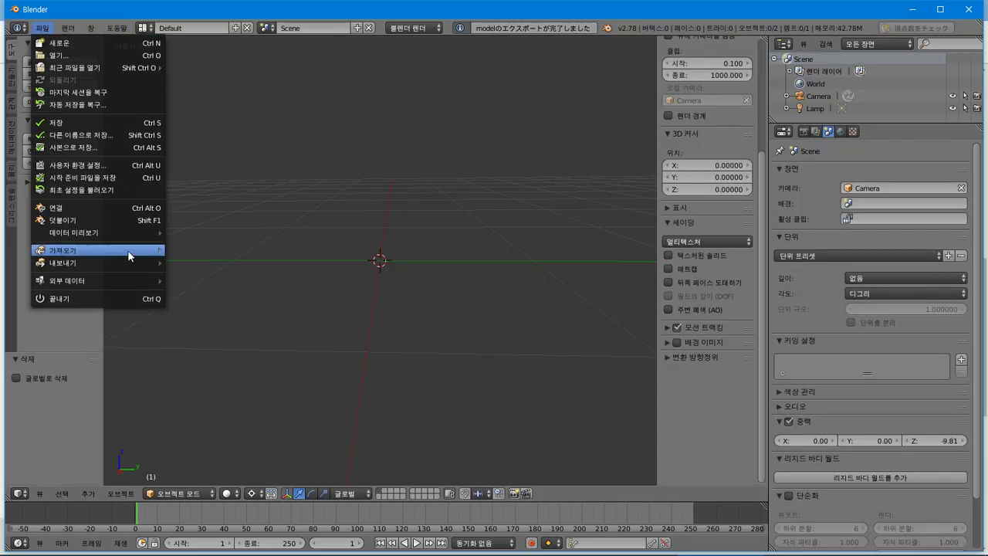
{"action": "mouse_move", "coordinate": [129, 256]}
{"action": "left_click", "coordinate": [261, 377]}
{"action": "left_click", "coordinate": [279, 126]}
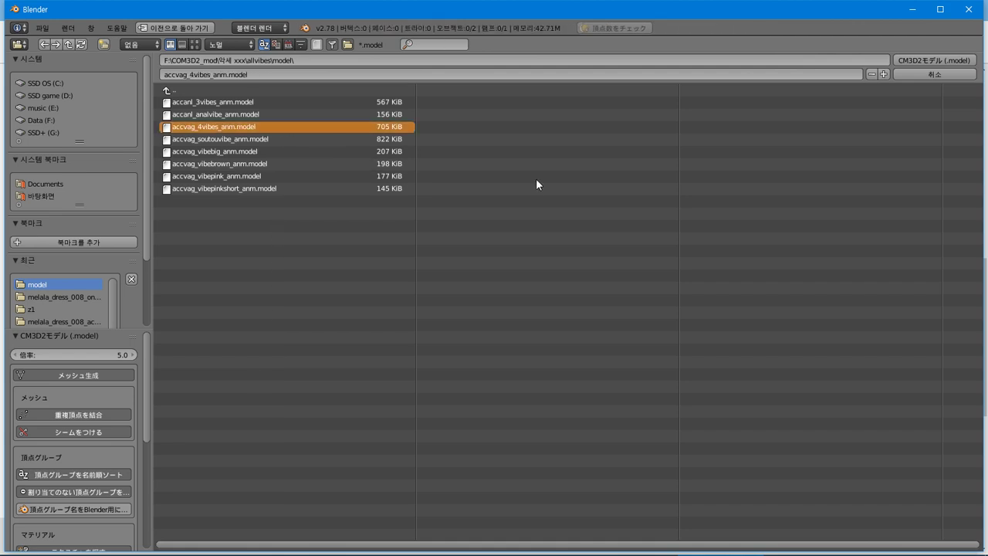
{"action": "left_click", "coordinate": [934, 61]}
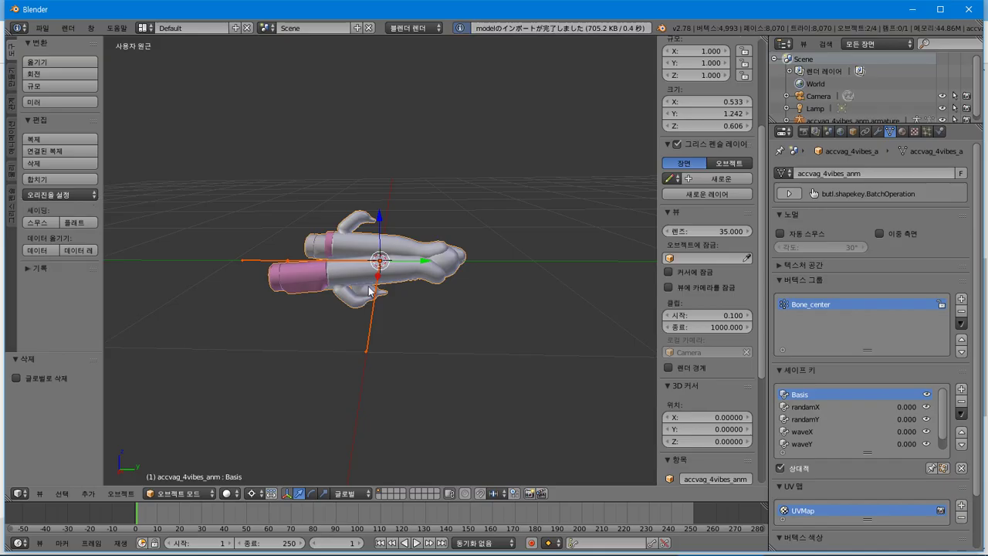
- Preview the existing waveZ shape key by varying its value, and reset it to 0.000
{"action": "left_click_drag", "start_coordinate": [944, 428], "coordinate": [943, 449]}
{"action": "left_click", "coordinate": [839, 446]}
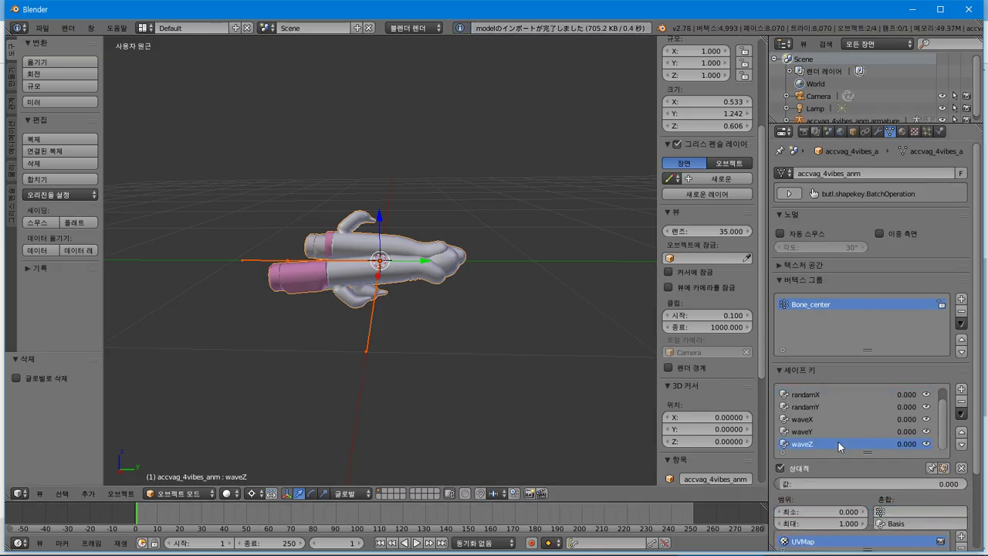
{"action": "left_click_drag", "start_coordinate": [801, 485], "coordinate": [778, 485]}
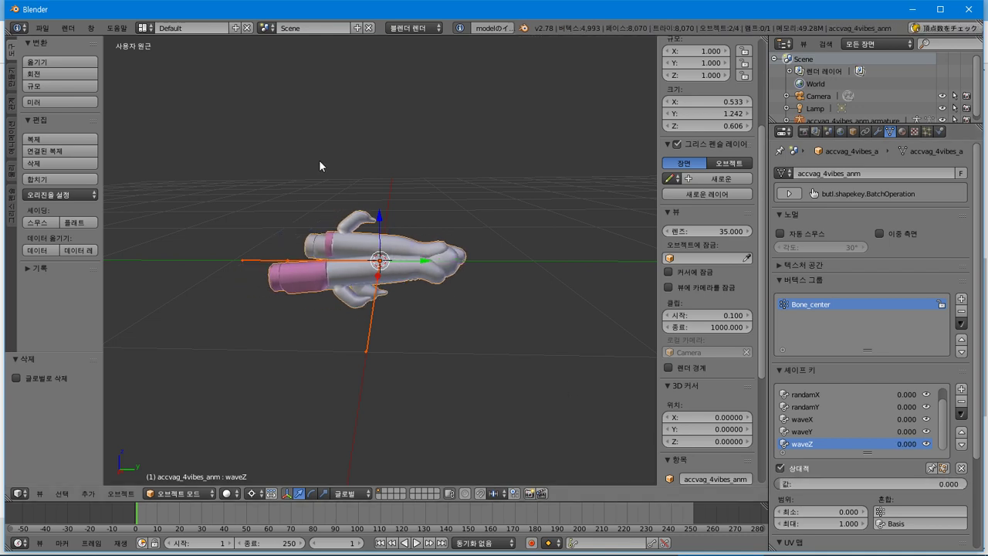
- Delete the current model with its armature and import the CM3D2 model accanl_analvibe_anm.model
{"action": "key", "text": "x"}
{"action": "left_click", "coordinate": [309, 121]}
{"action": "left_click", "coordinate": [41, 27]}
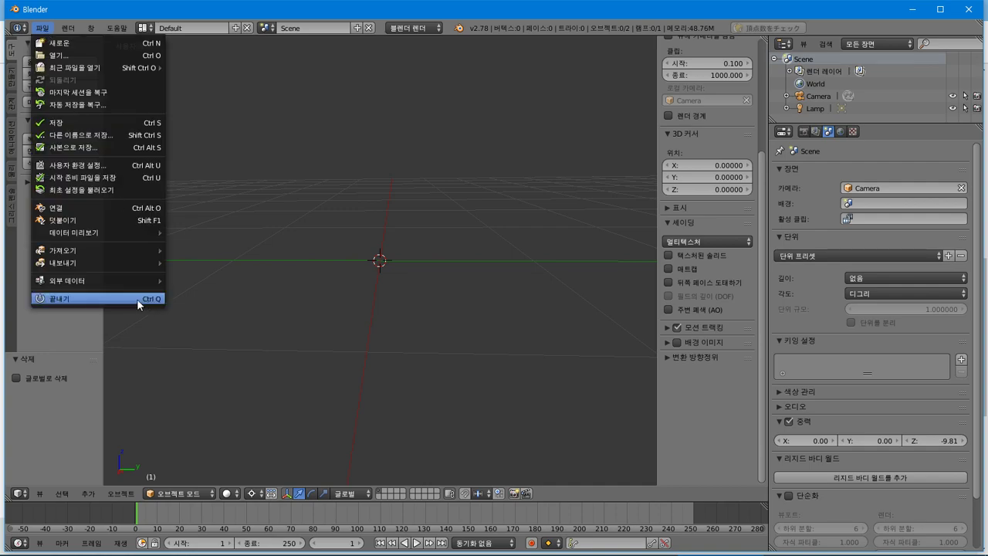
{"action": "mouse_move", "coordinate": [127, 251]}
{"action": "left_click", "coordinate": [248, 373]}
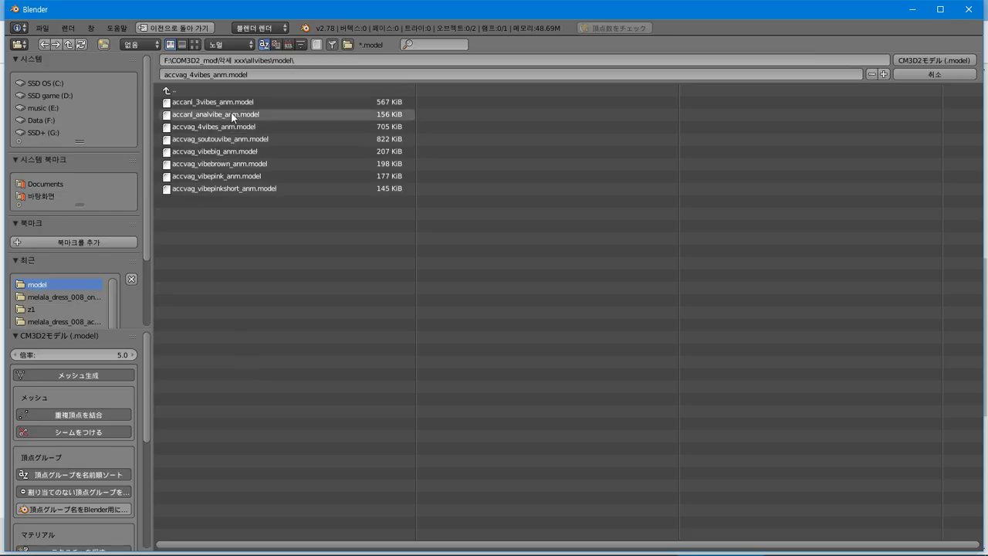
{"action": "left_click", "coordinate": [270, 114]}
{"action": "left_click", "coordinate": [905, 60]}
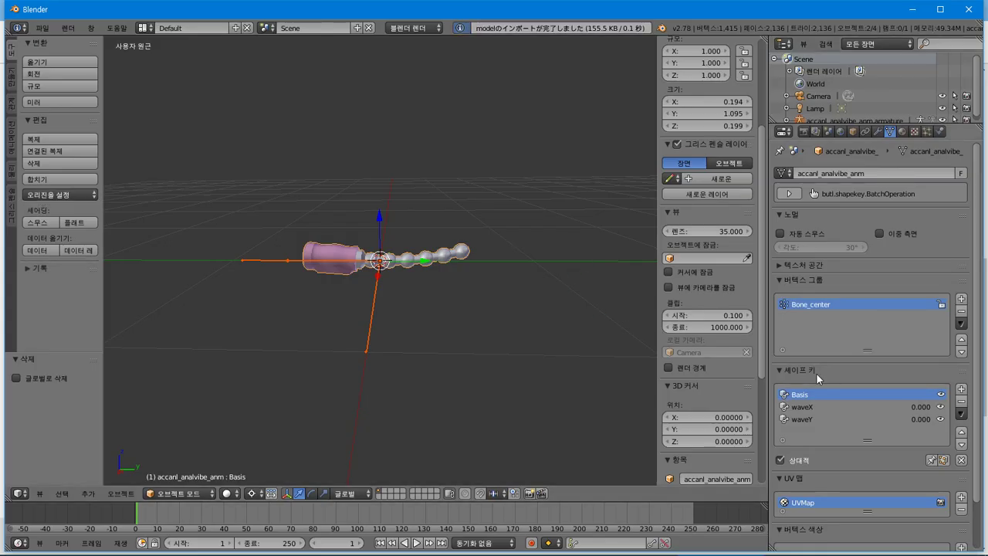
- Add a shape key with value 1.000 to the mesh and open it in Edit Mode
{"action": "left_click", "coordinate": [961, 389]}
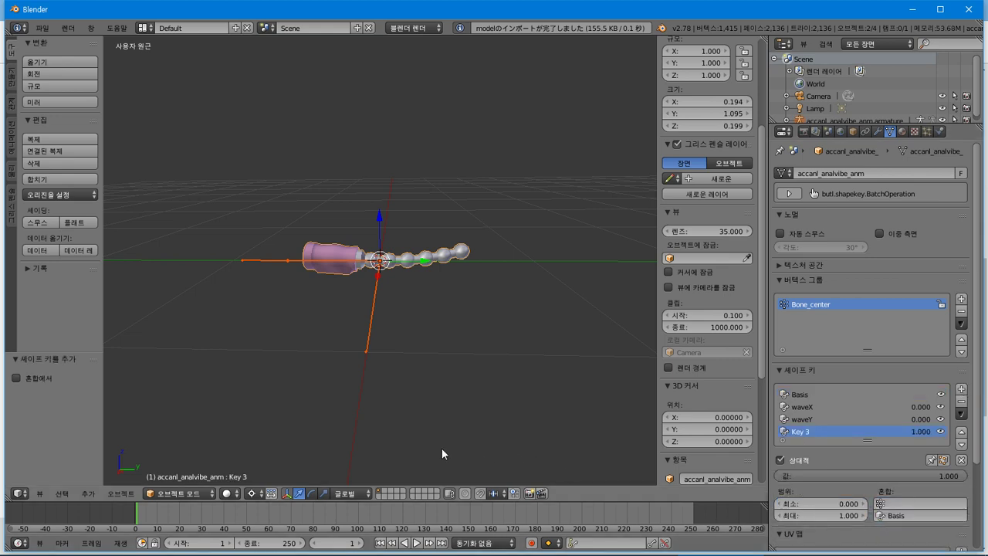
{"action": "left_click", "coordinate": [395, 376]}
{"action": "key", "text": "Tab"}
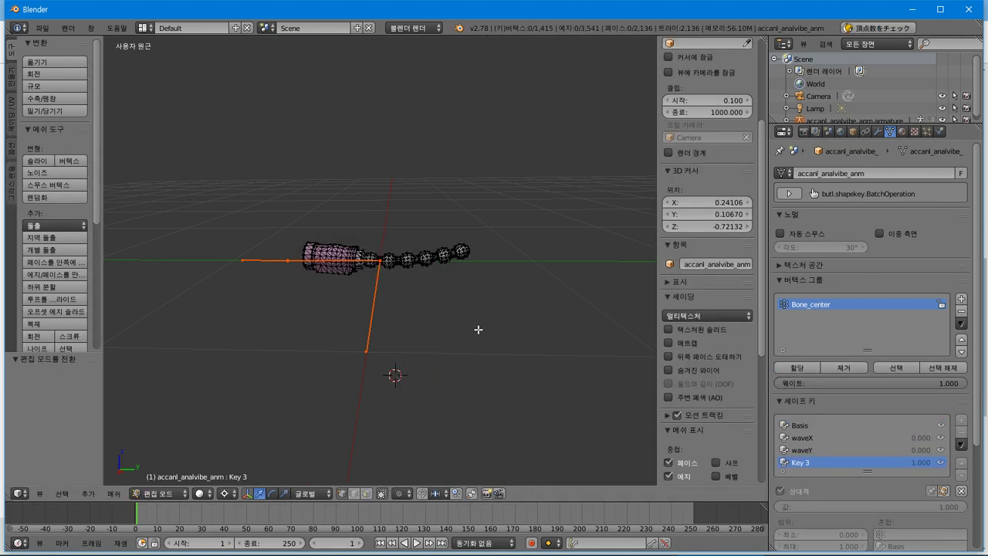
- Reset the 3D cursor to the world origin with X, Y and Z at 0
{"action": "left_click_drag", "start_coordinate": [765, 286], "coordinate": [759, 333]}
{"action": "scroll", "coordinate": [759, 333], "scroll_direction": "up", "scroll_amount": 3}
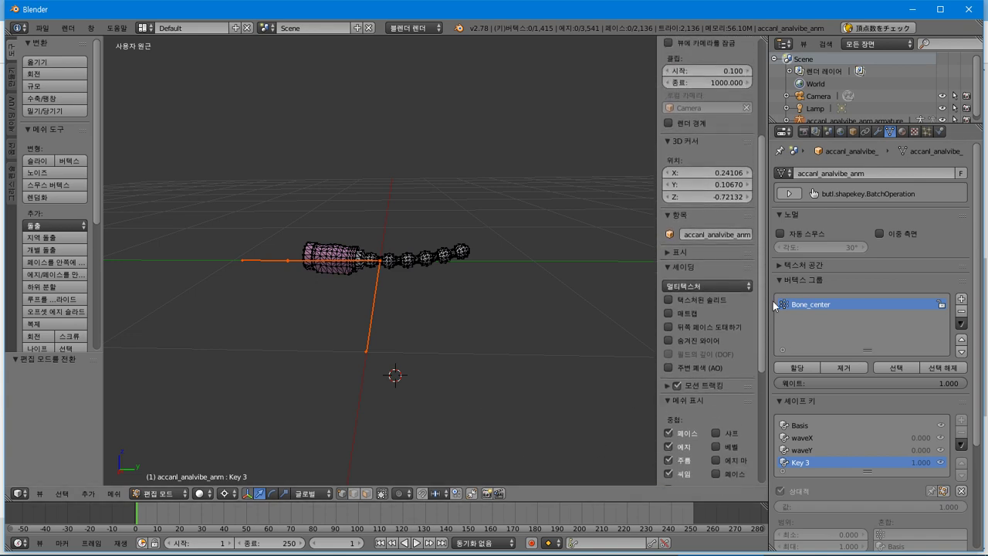
{"action": "left_click", "coordinate": [711, 177]}
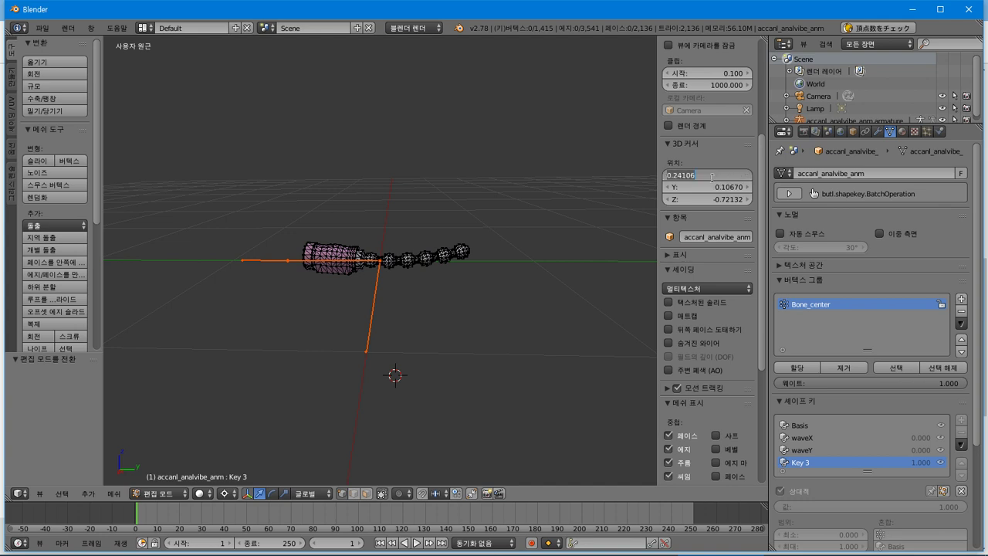
{"action": "type", "text": "0"}
{"action": "key", "text": "Tab"}
{"action": "type", "text": "0"}
{"action": "key", "text": "Tab"}
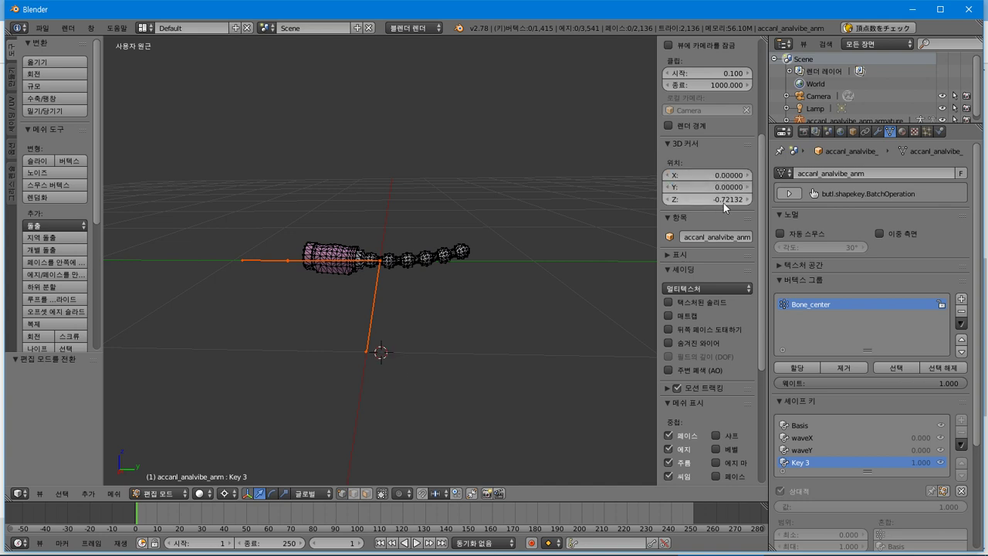
{"action": "type", "text": "0"}
{"action": "key", "text": "Return"}
- Select all vertices of the new shape key and shift them along Y by about -0.228
{"action": "key", "text": "a"}
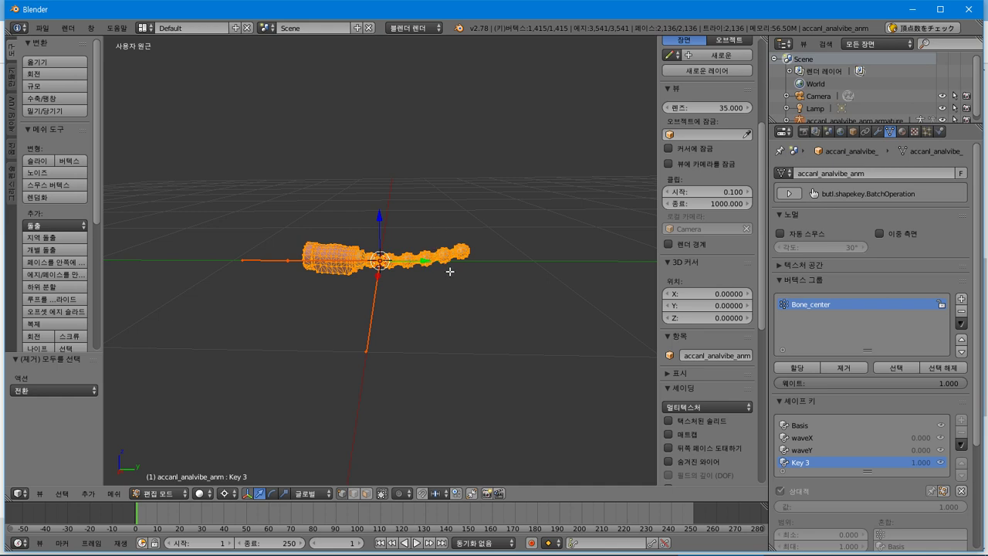
{"action": "middle_click_drag", "start_coordinate": [370, 187], "coordinate": [389, 148]}
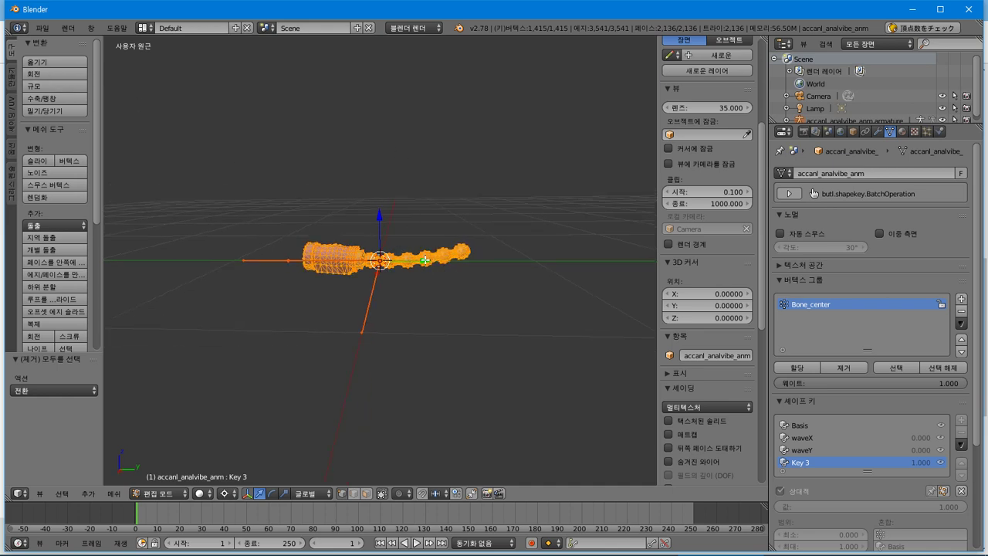
{"action": "left_click_drag", "start_coordinate": [424, 260], "coordinate": [392, 257]}
{"action": "key", "text": "r"}
{"action": "key", "text": "x"}
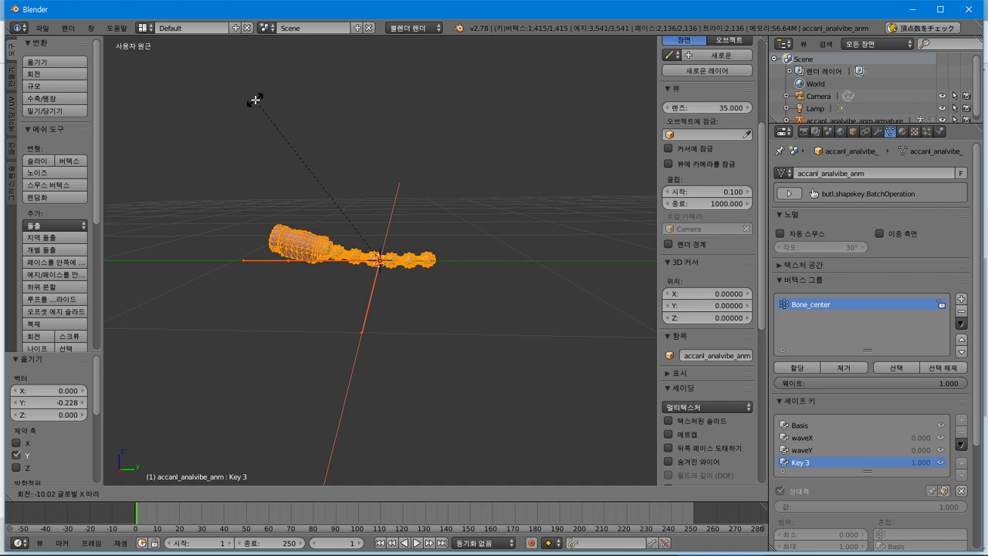
{"action": "key", "text": "3"}
{"action": "key", "text": "Return"}
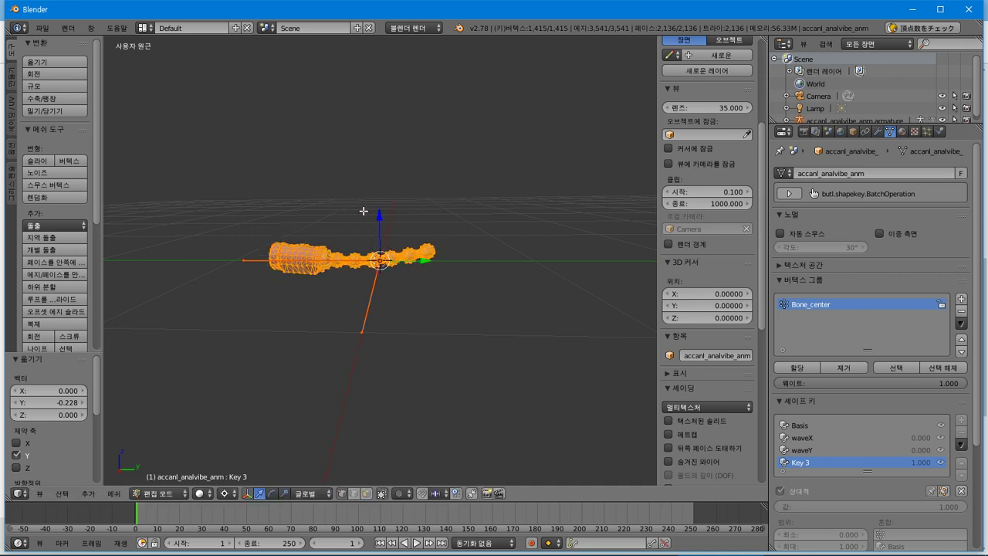
{"action": "key", "text": "KP_3"}
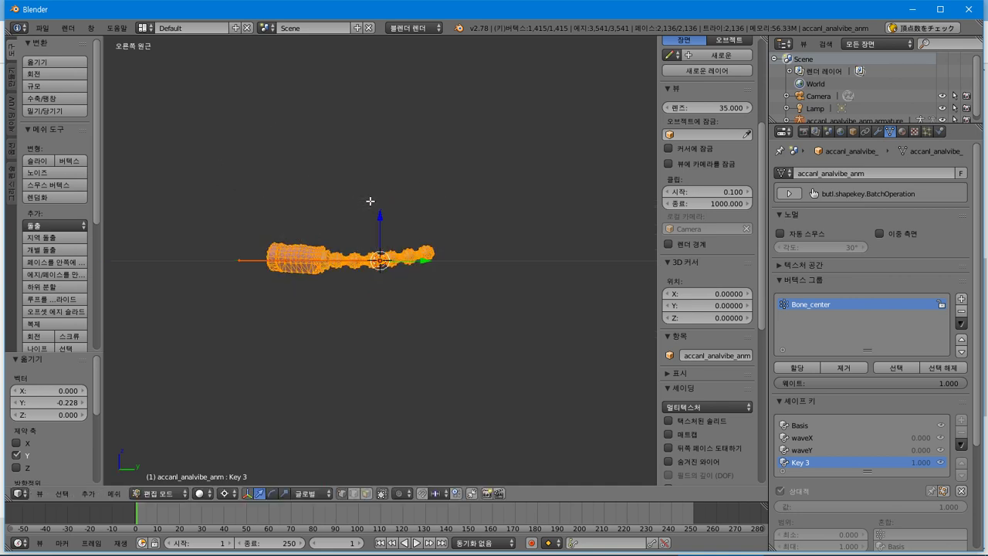
- Rotate all vertices of the new shape key by about 5.55° in the side view and return to Object Mode
{"action": "key", "text": "r"}
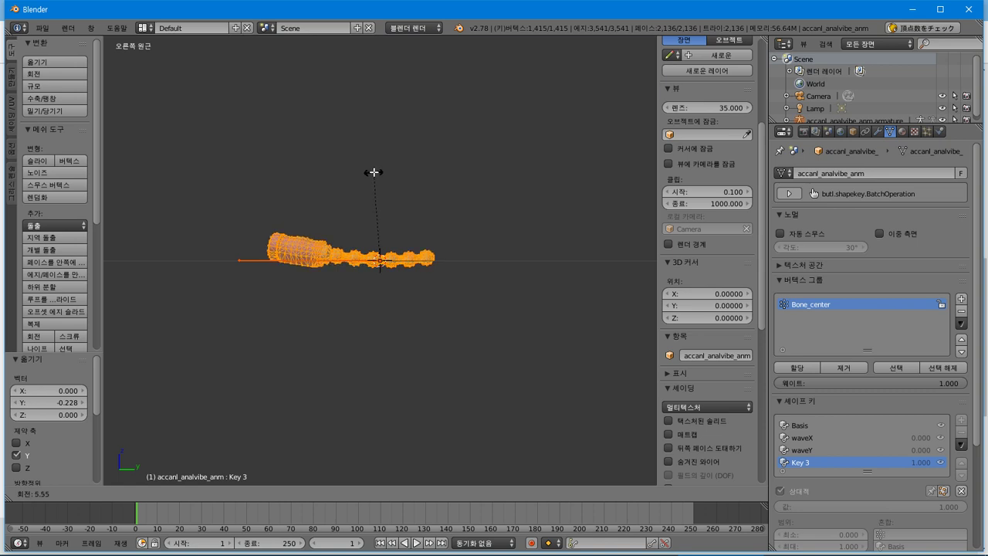
{"action": "left_click", "coordinate": [374, 172]}
{"action": "key", "text": "Tab"}
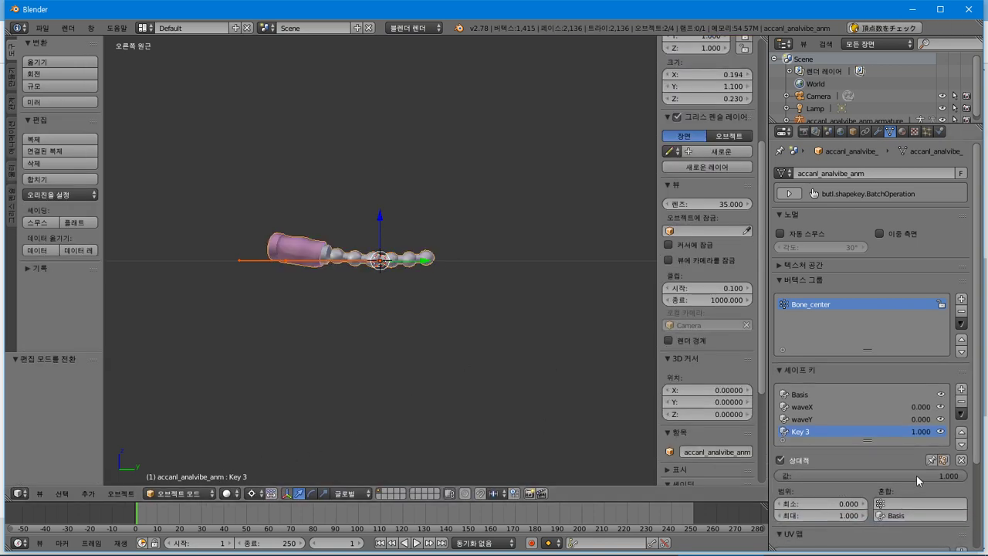
{"action": "mouse_move", "coordinate": [916, 475]}
{"action": "left_mouse_down"}
{"action": "mouse_move", "coordinate": [723, 475]}
{"action": "mouse_move", "coordinate": [916, 475]}
{"action": "left_mouse_up"}
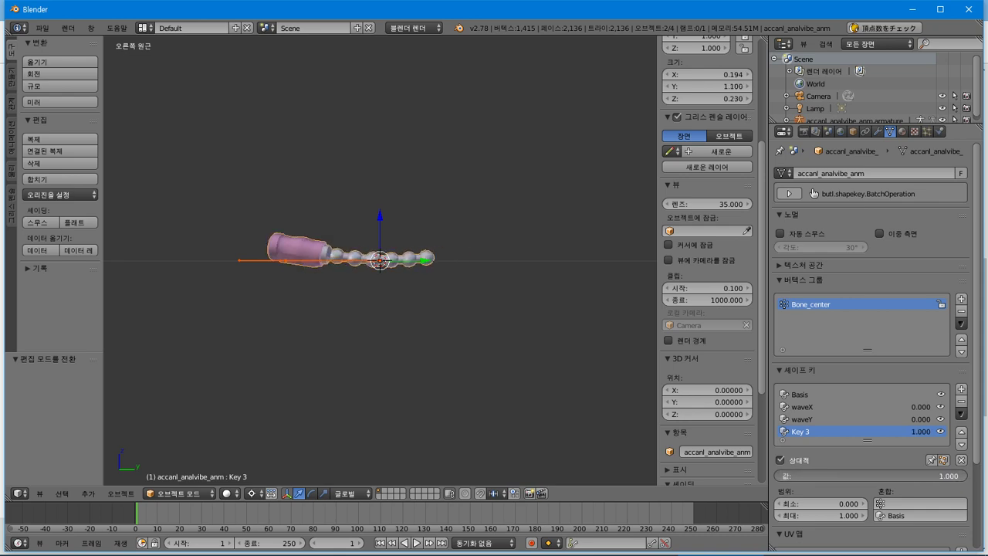
- Export the edited accanl_analvibe_anm mesh as a CM3D2 .model file
{"action": "left_click", "coordinate": [41, 28]}
{"action": "mouse_move", "coordinate": [87, 262]}
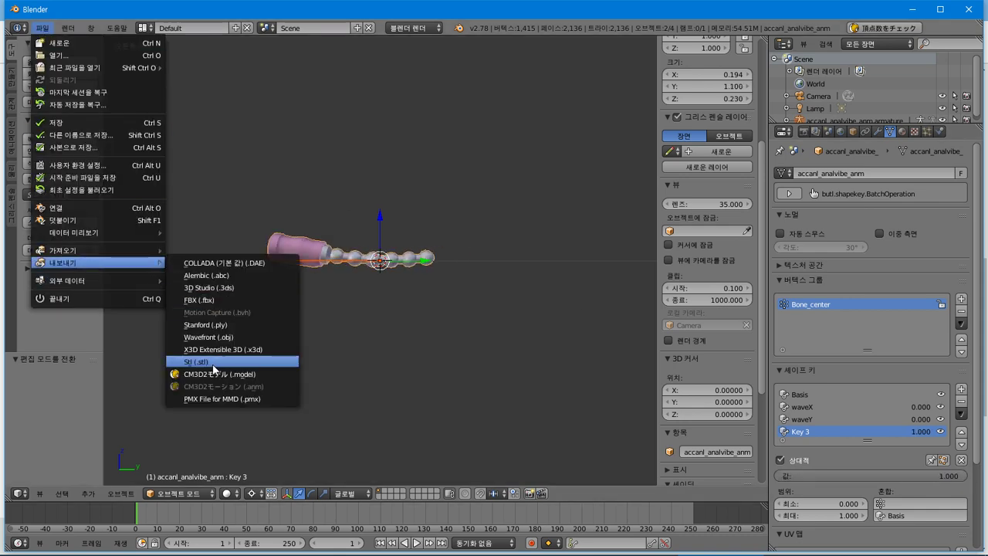
{"action": "left_click", "coordinate": [214, 373]}
{"action": "left_click", "coordinate": [926, 60]}
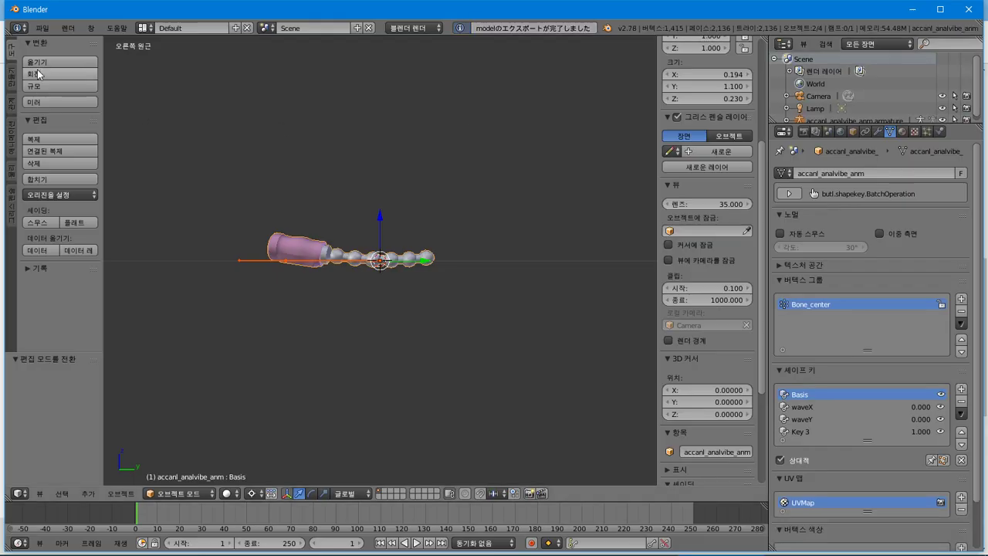
- Delete the current model with its armature and import the CM3D2 model accanl_3vibes_anm.model
{"action": "key", "text": "x"}
{"action": "left_click", "coordinate": [355, 214]}
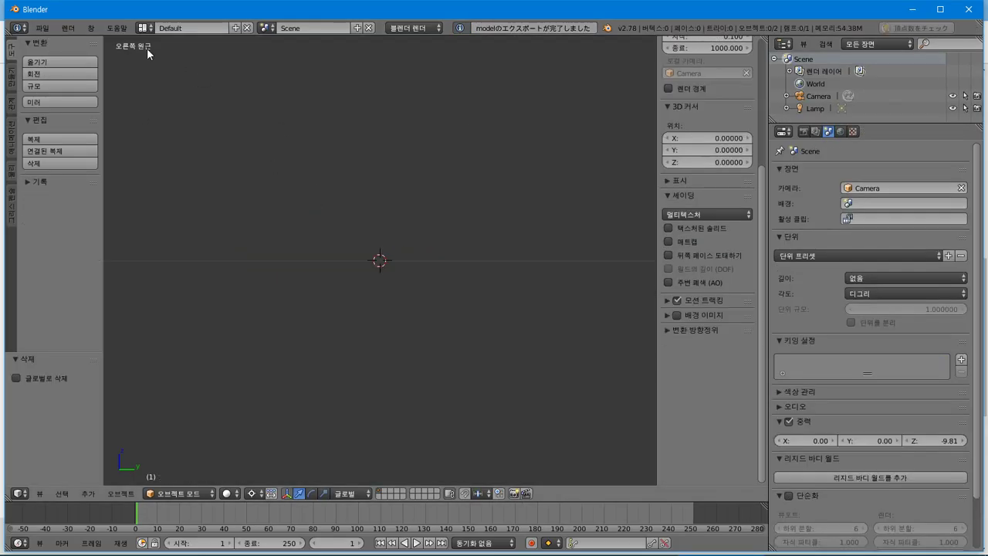
{"action": "left_click", "coordinate": [42, 28]}
{"action": "mouse_move", "coordinate": [87, 250]}
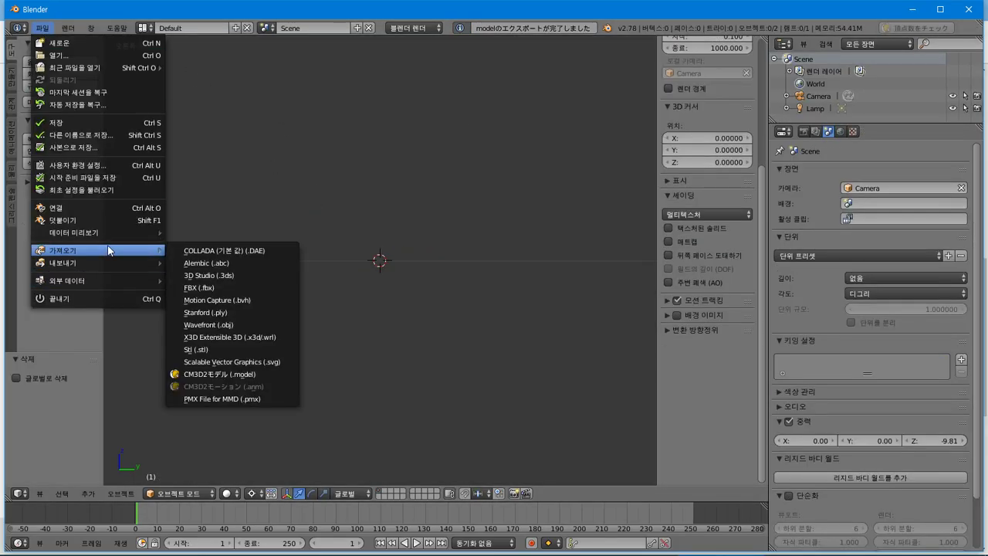
{"action": "left_click", "coordinate": [232, 374]}
{"action": "left_click", "coordinate": [208, 113]}
{"action": "left_click", "coordinate": [212, 102]}
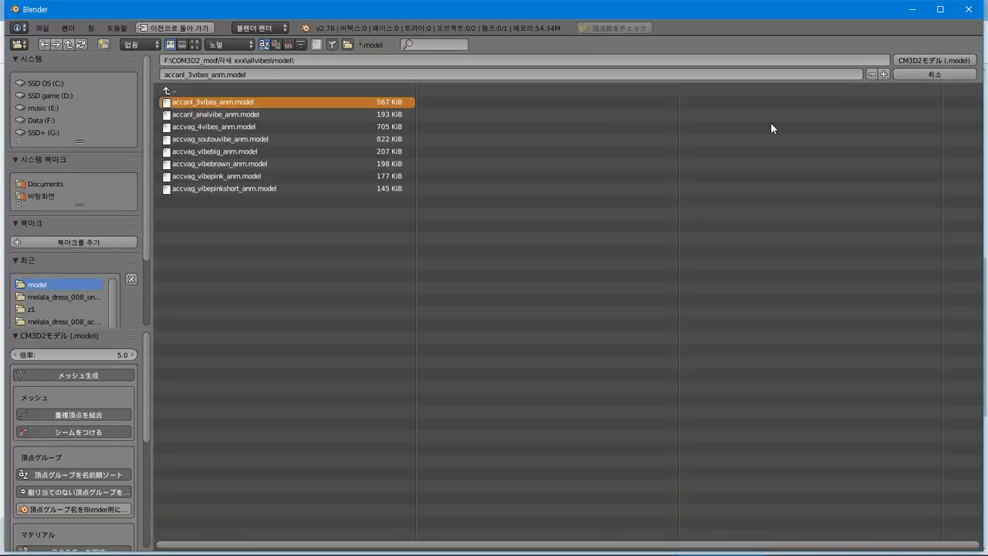
{"action": "left_click", "coordinate": [934, 61]}
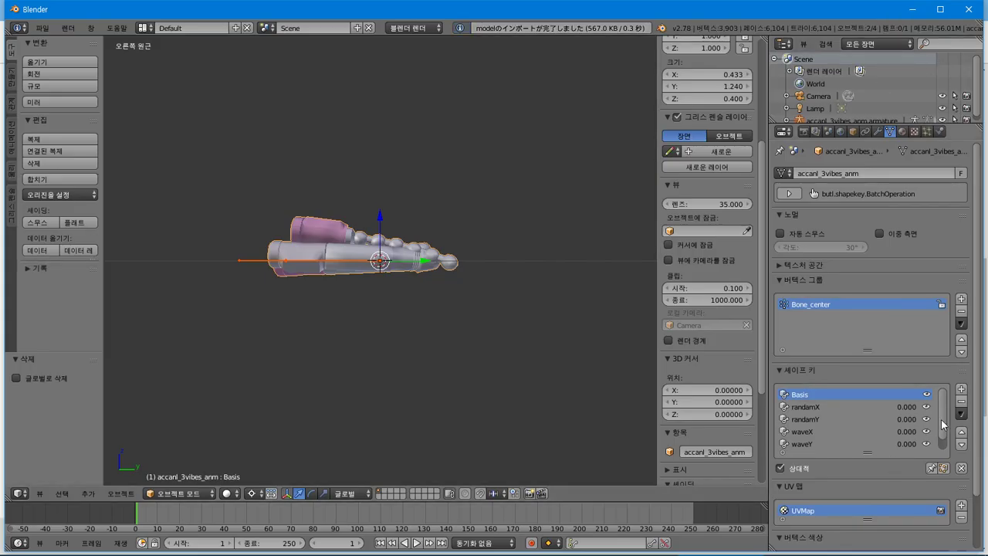
- Preview the existing waveZ shape key of the three-piece model at value 1.000
{"action": "scroll", "coordinate": [942, 423], "scroll_direction": "down", "scroll_amount": 1}
{"action": "left_click", "coordinate": [840, 442]}
{"action": "left_click_drag", "start_coordinate": [927, 484], "coordinate": [967, 484]}
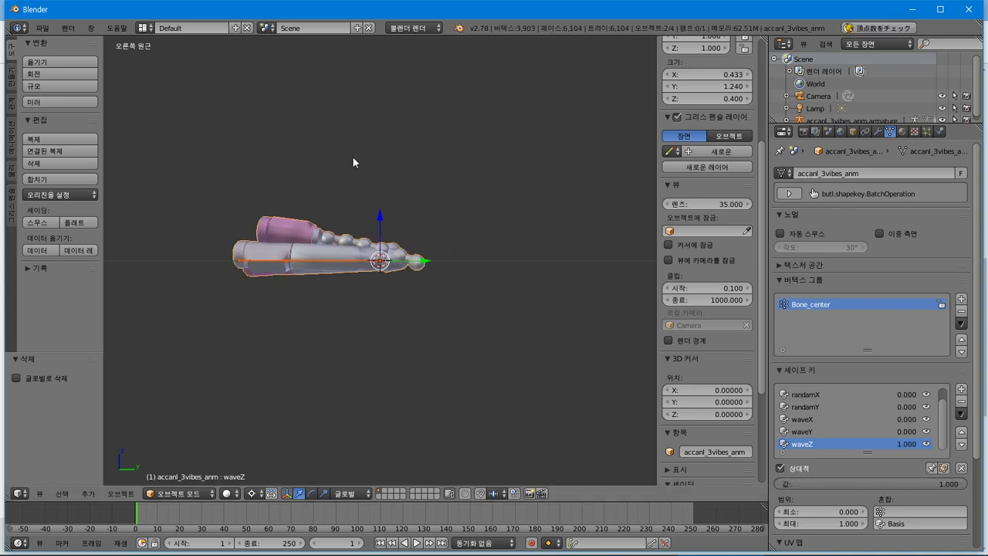
- Remove the three-piece model and its armature, and reimport accanl_analvibe_anm.model as a CM3D2 model
{"action": "left_click", "coordinate": [42, 28]}
{"action": "key", "text": "x"}
{"action": "left_click", "coordinate": [411, 261]}
{"action": "left_click", "coordinate": [42, 29]}
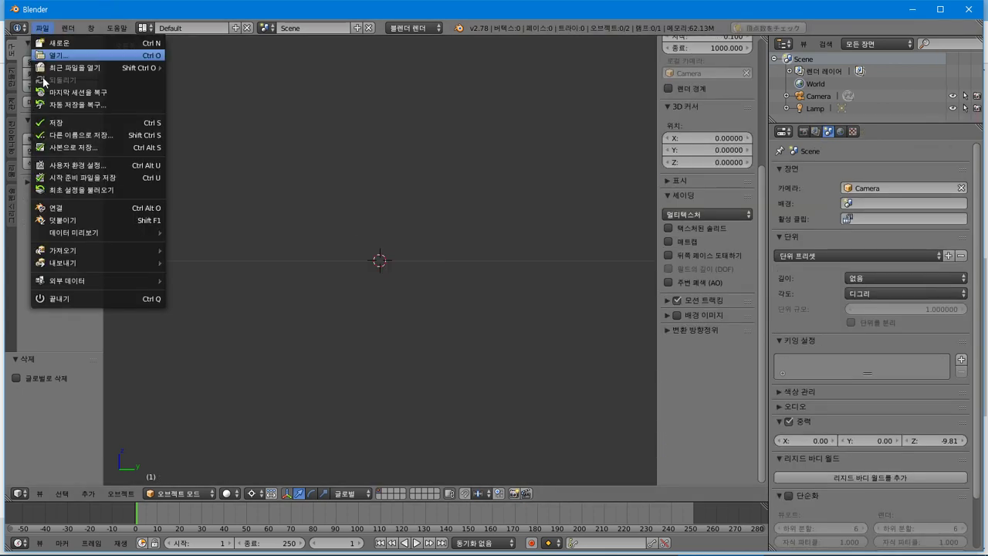
{"action": "mouse_move", "coordinate": [115, 252]}
{"action": "left_click", "coordinate": [231, 374]}
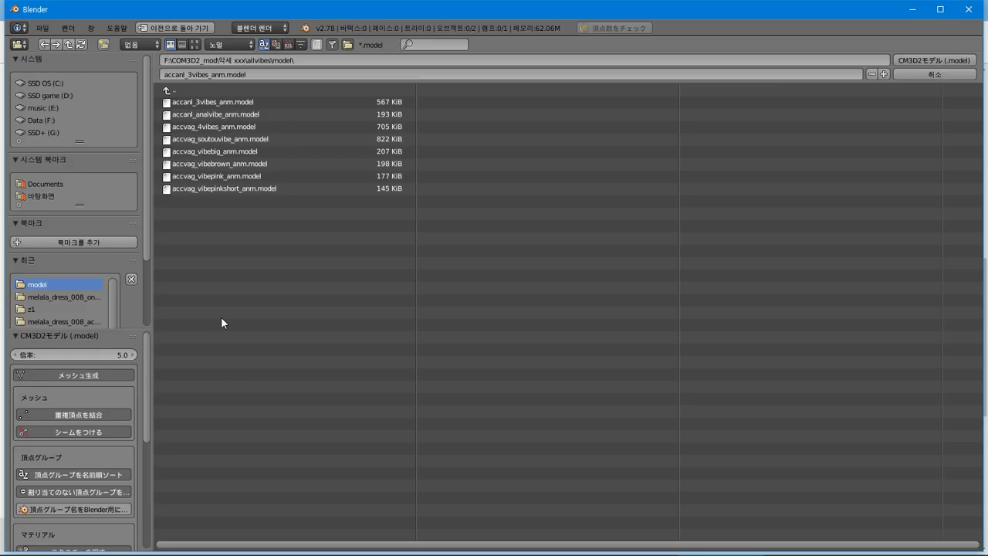
{"action": "left_click", "coordinate": [220, 114]}
{"action": "left_click", "coordinate": [915, 60]}
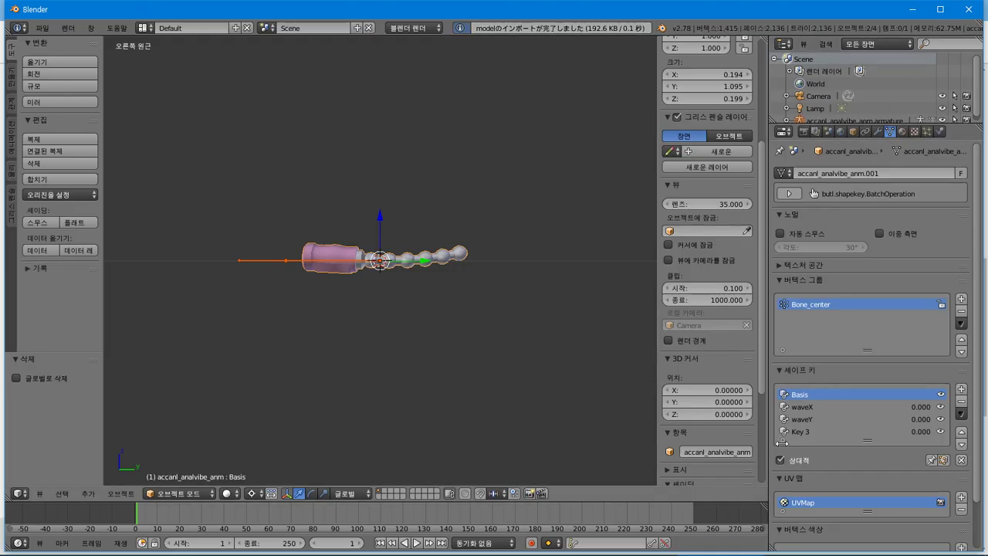
- Rename the Key 3 shape key to waveZ with value 1.000 and re-export the mesh as a CM3D2 .model file
{"action": "left_click", "coordinate": [800, 432]}
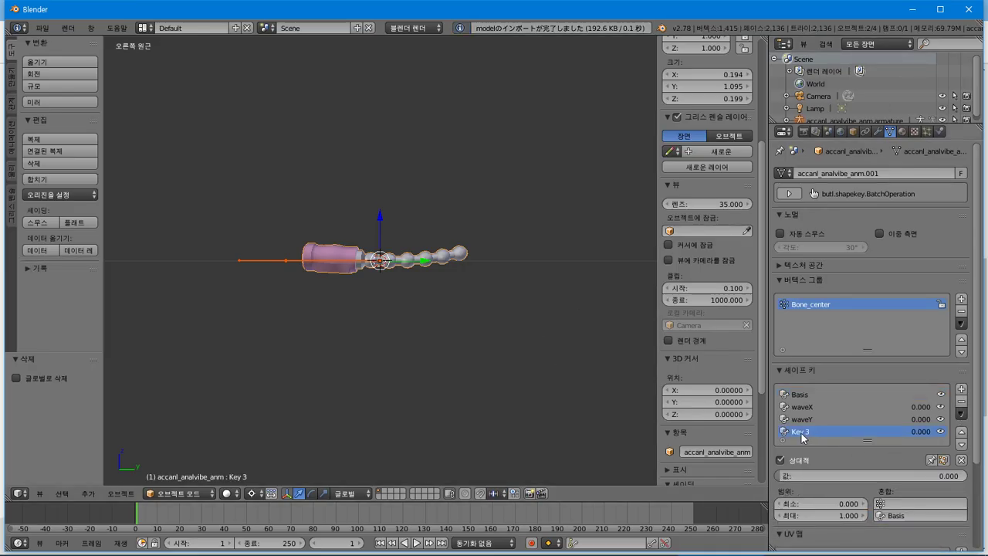
{"action": "left_click_drag", "start_coordinate": [803, 475], "coordinate": [967, 475]}
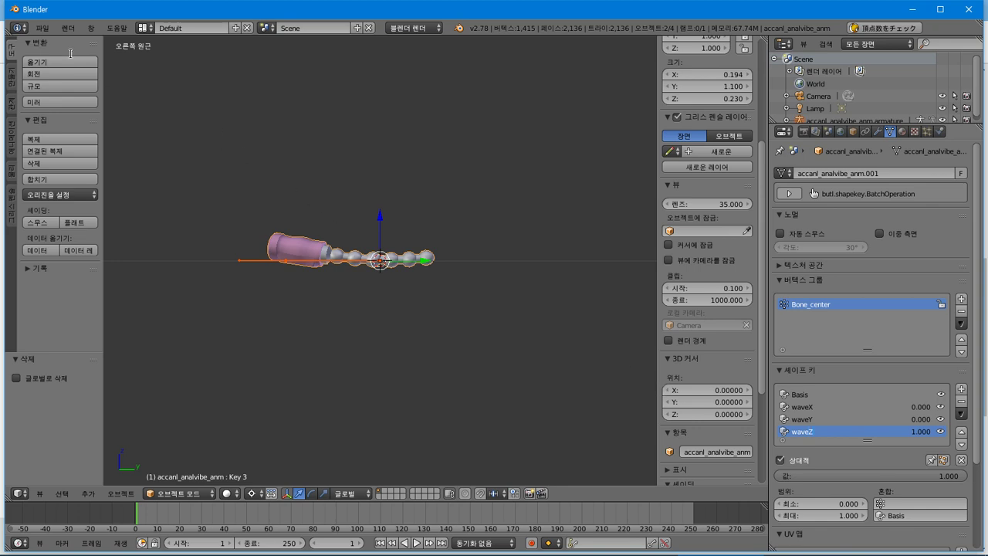
{"action": "left_click", "coordinate": [42, 28]}
{"action": "mouse_move", "coordinate": [116, 263]}
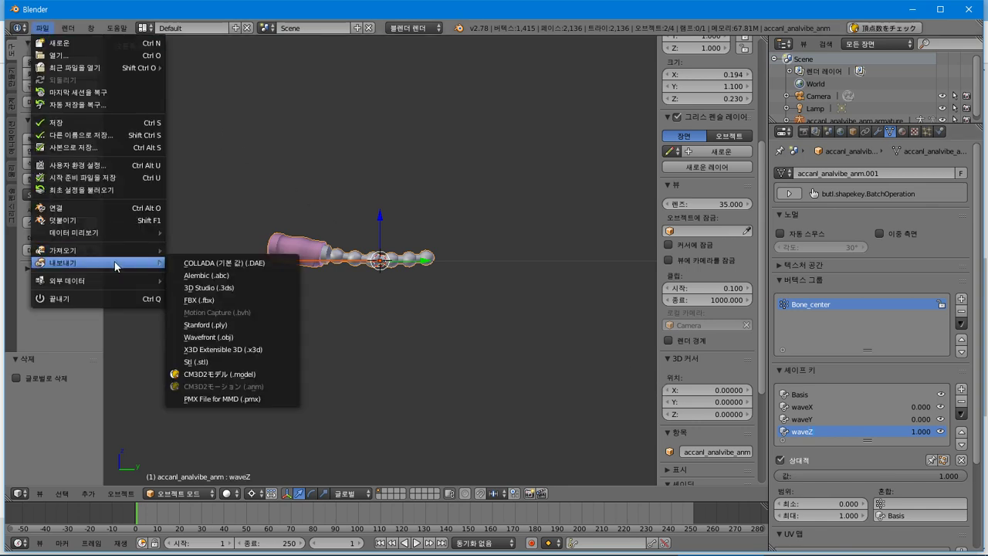
{"action": "left_click", "coordinate": [220, 374]}
{"action": "left_click", "coordinate": [927, 59]}
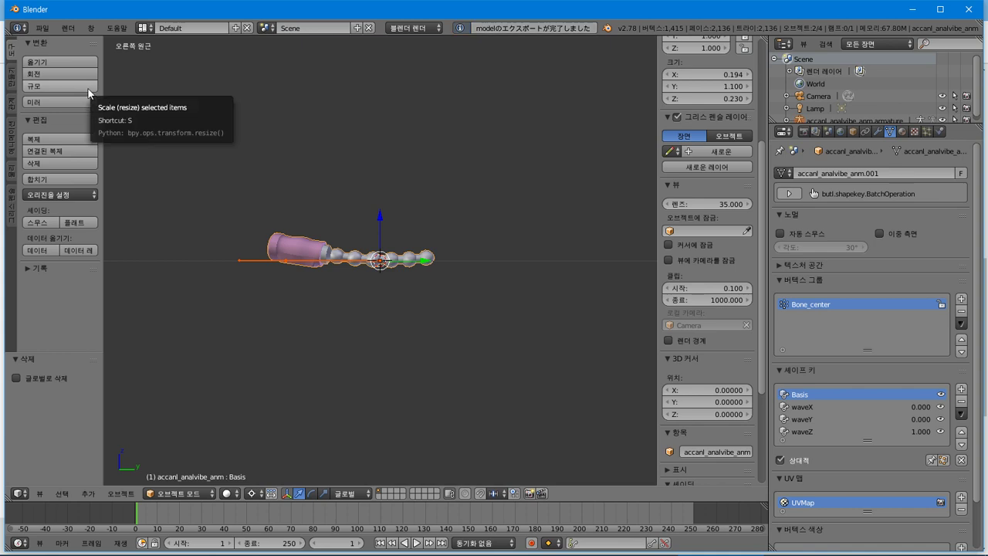
- Delete the exported model with its armature and import the CM3D2 model accvag_vibebrown_anm.model
{"action": "key", "text": "x"}
{"action": "left_click", "coordinate": [193, 186]}
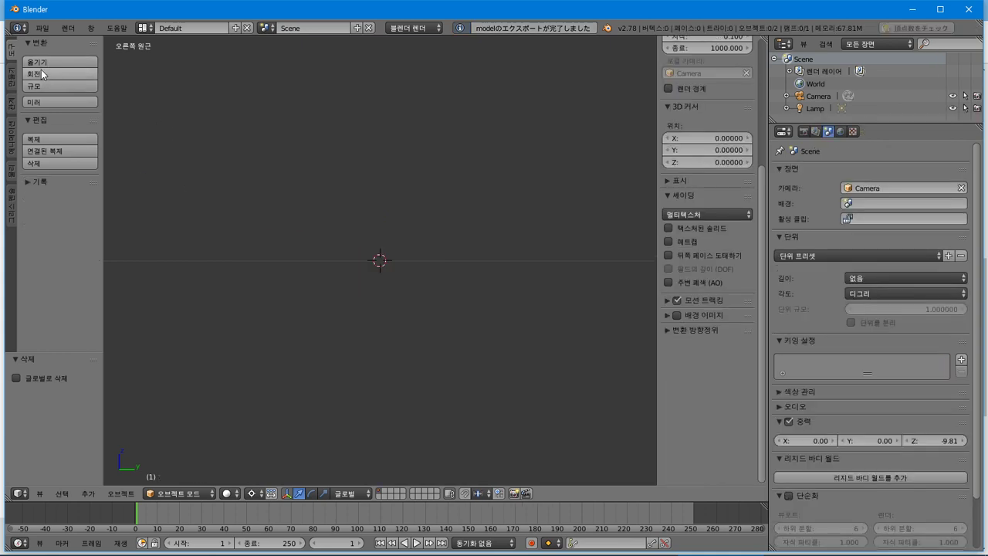
{"action": "left_click", "coordinate": [48, 28]}
{"action": "mouse_move", "coordinate": [108, 256]}
{"action": "left_click", "coordinate": [229, 372]}
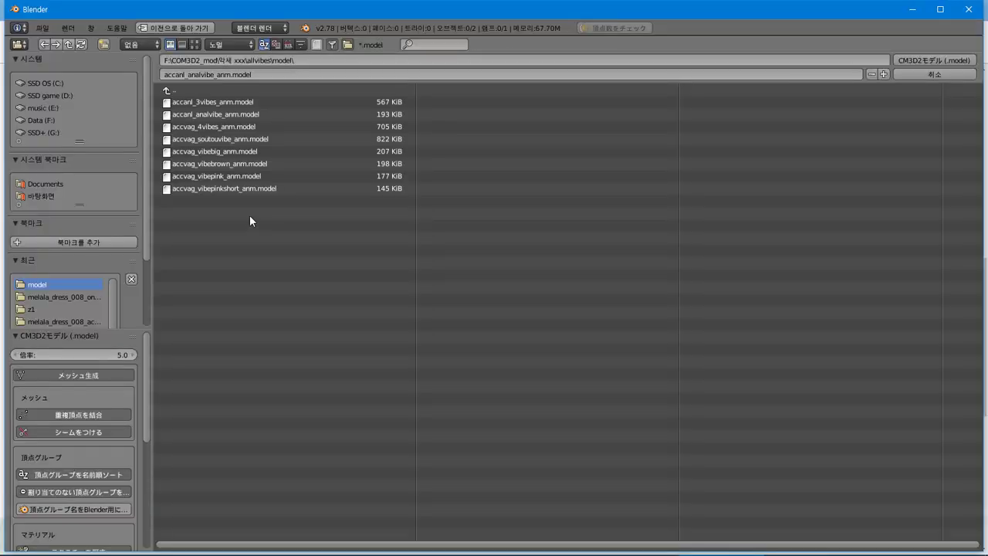
{"action": "left_click", "coordinate": [258, 163]}
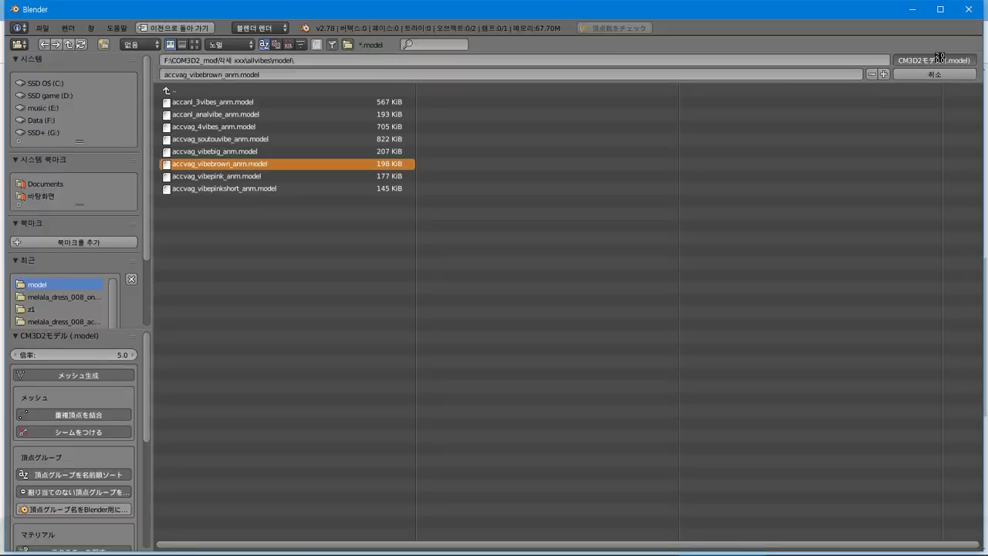
{"action": "left_click", "coordinate": [939, 59]}
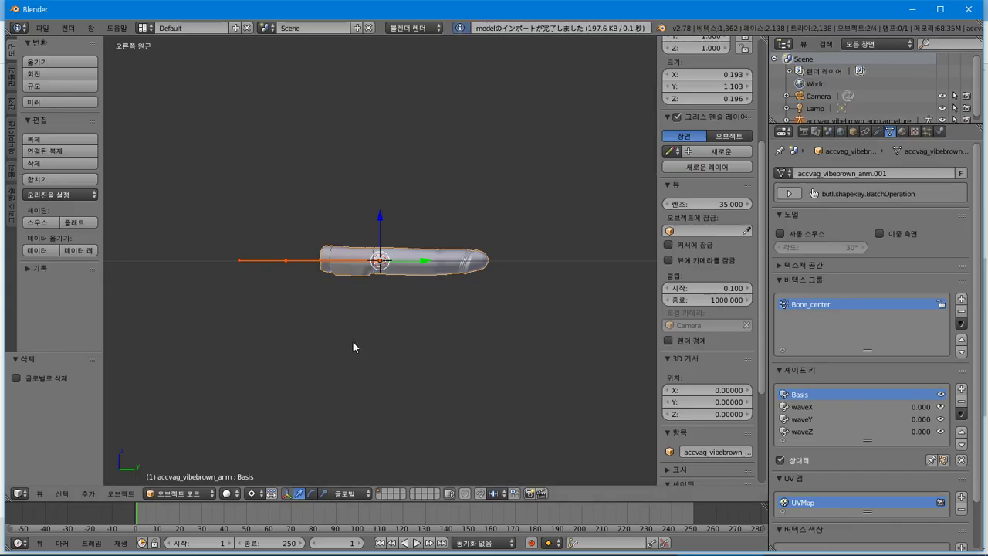
- Preview the imported model's waveZ shape key at value 1.000 and delete the model with its armature
{"action": "left_click", "coordinate": [830, 432]}
{"action": "left_click_drag", "start_coordinate": [800, 476], "coordinate": [965, 475]}
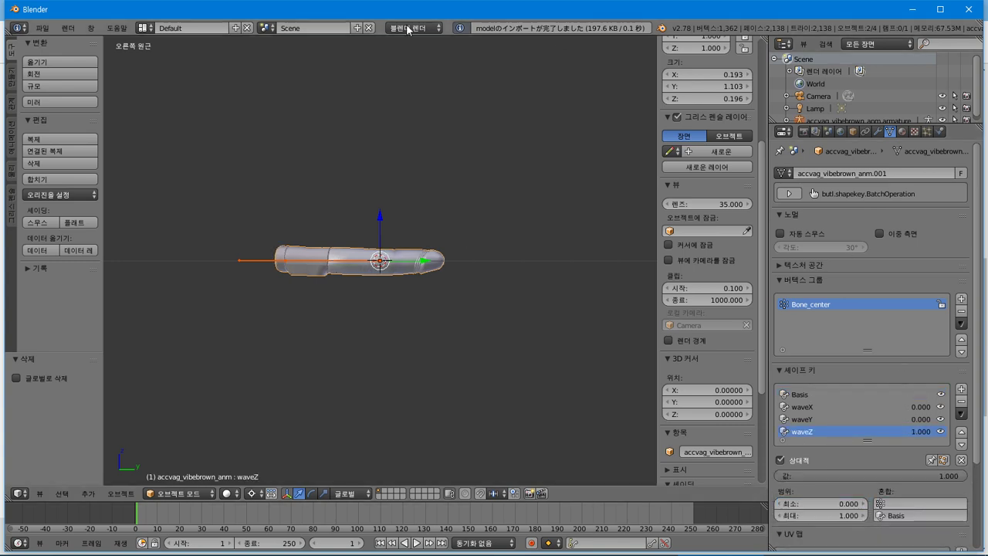
{"action": "key", "text": "Delete"}
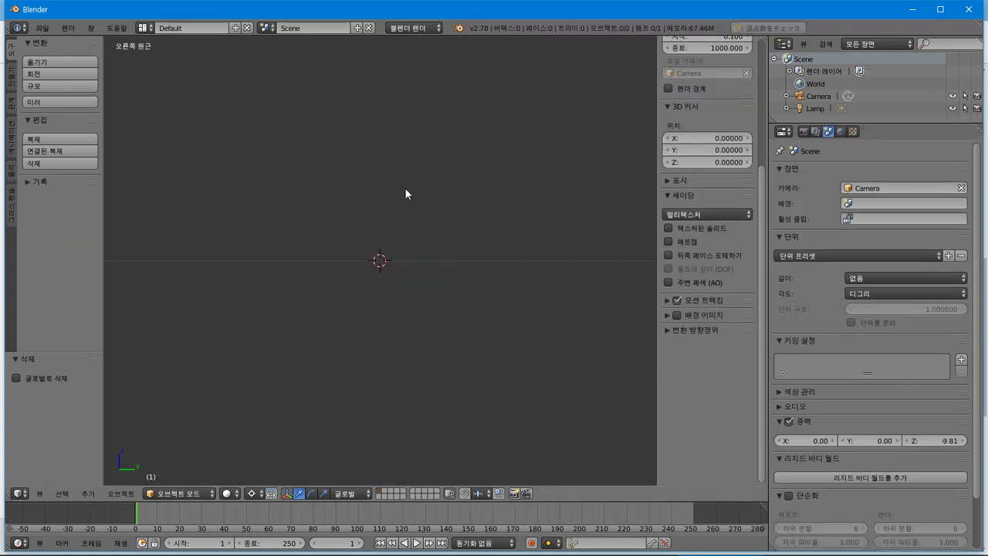